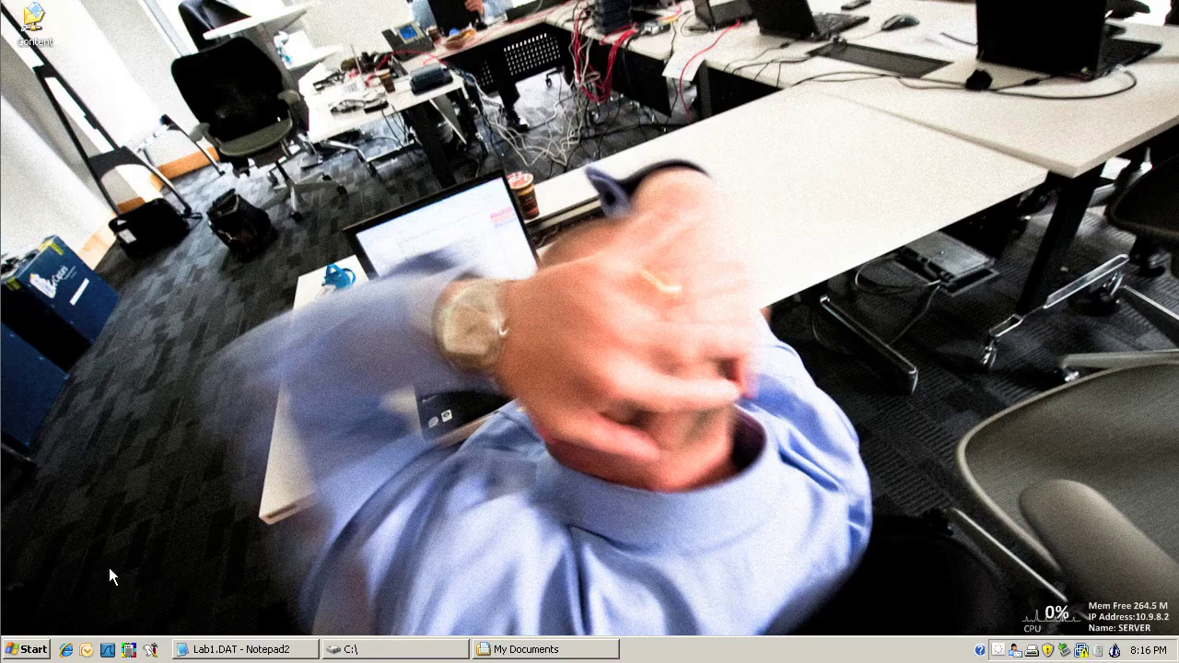
Open the RightFax Integration configuration and start its setup wizard for defining inputs from the host application.
click(37, 650)
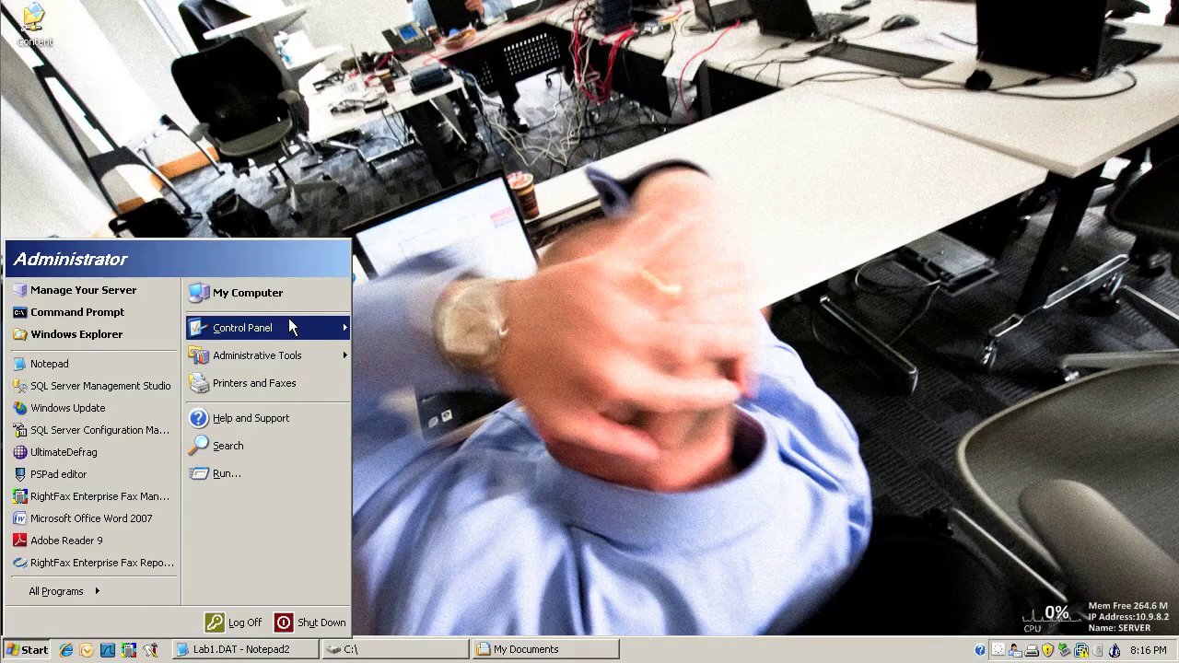
mouse_move(293, 328)
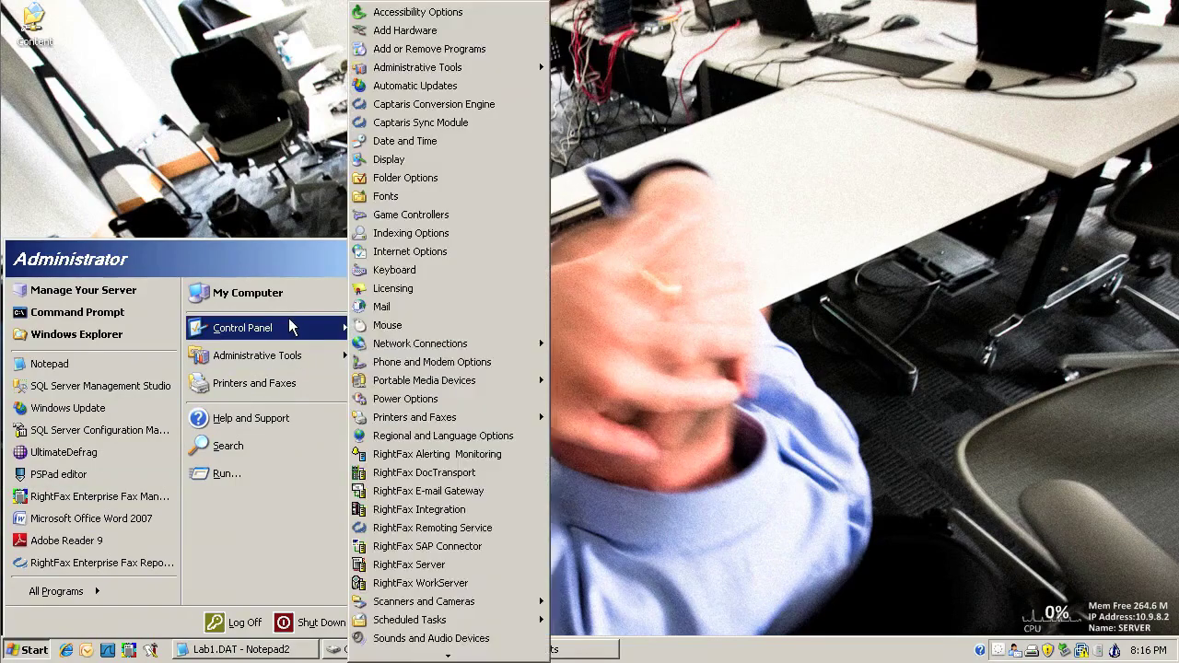
click(462, 509)
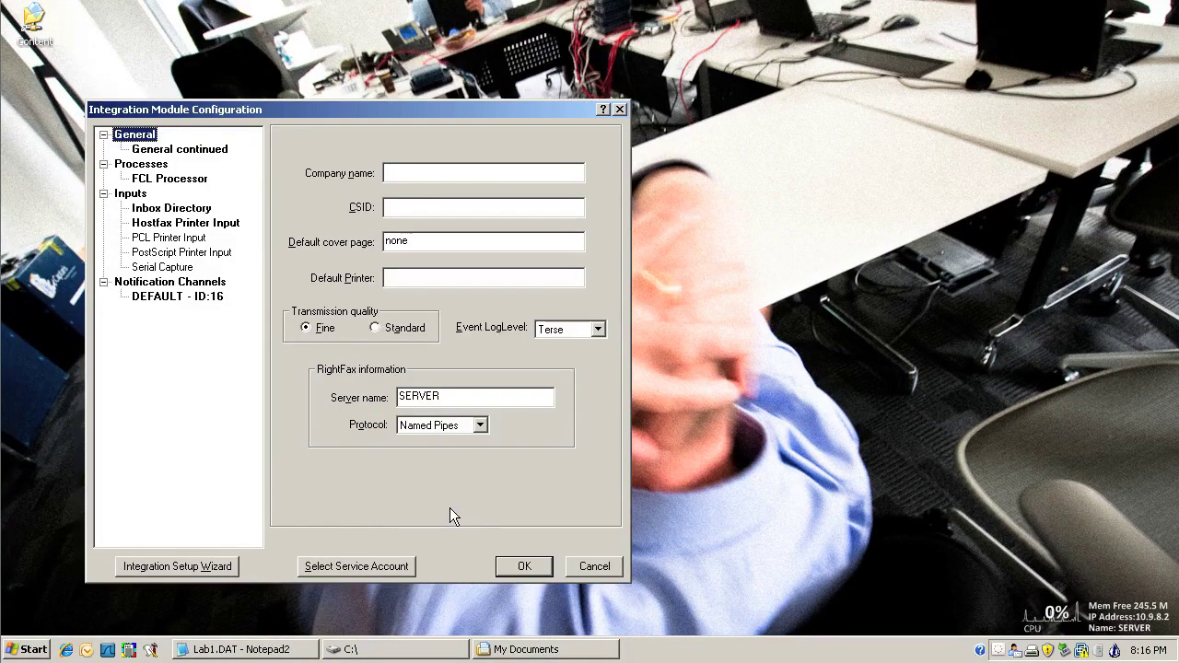
click(226, 564)
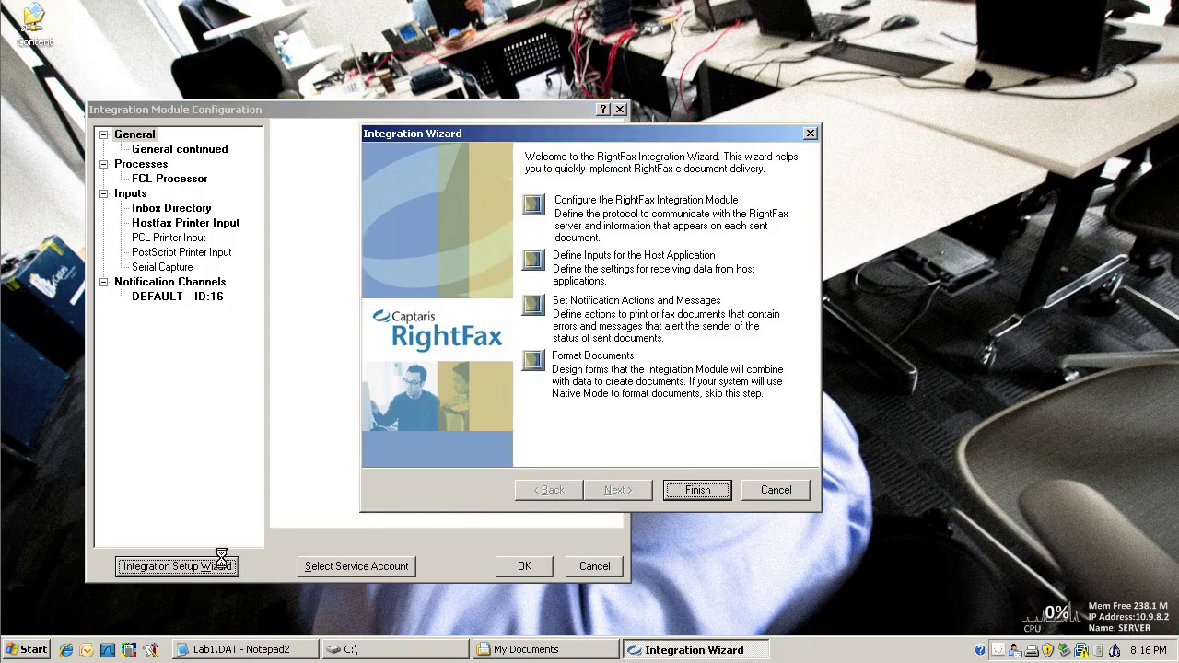
click(532, 261)
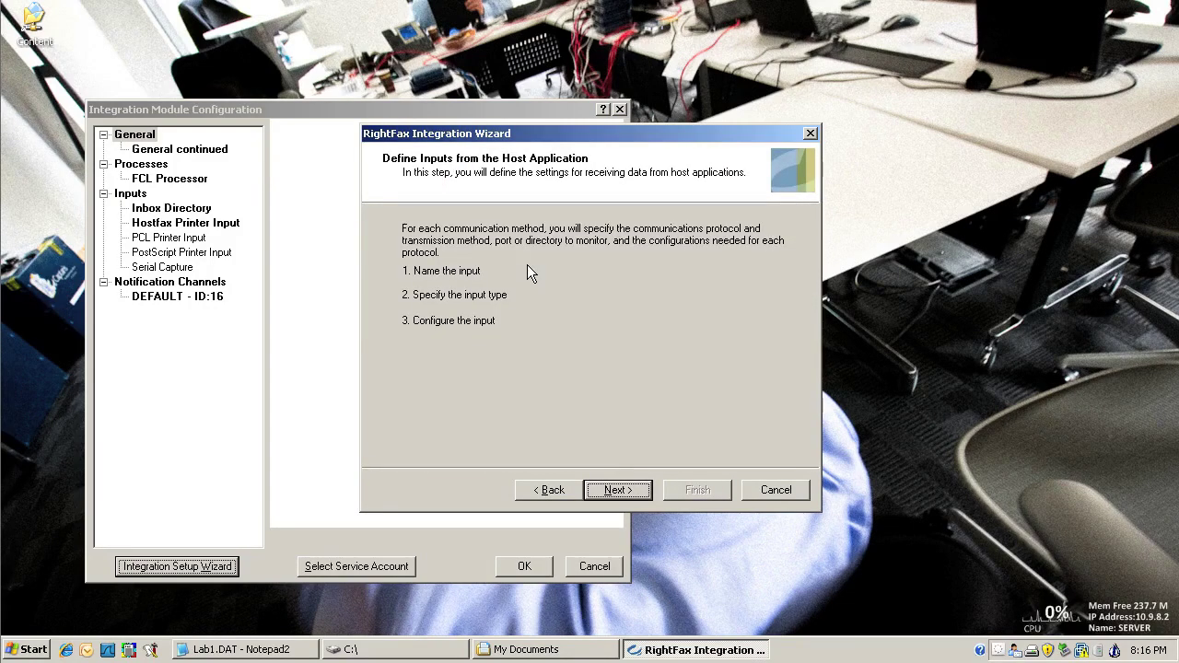
Name the new input ScanMethod1 and choose not to use filter templates on it.
click(627, 495)
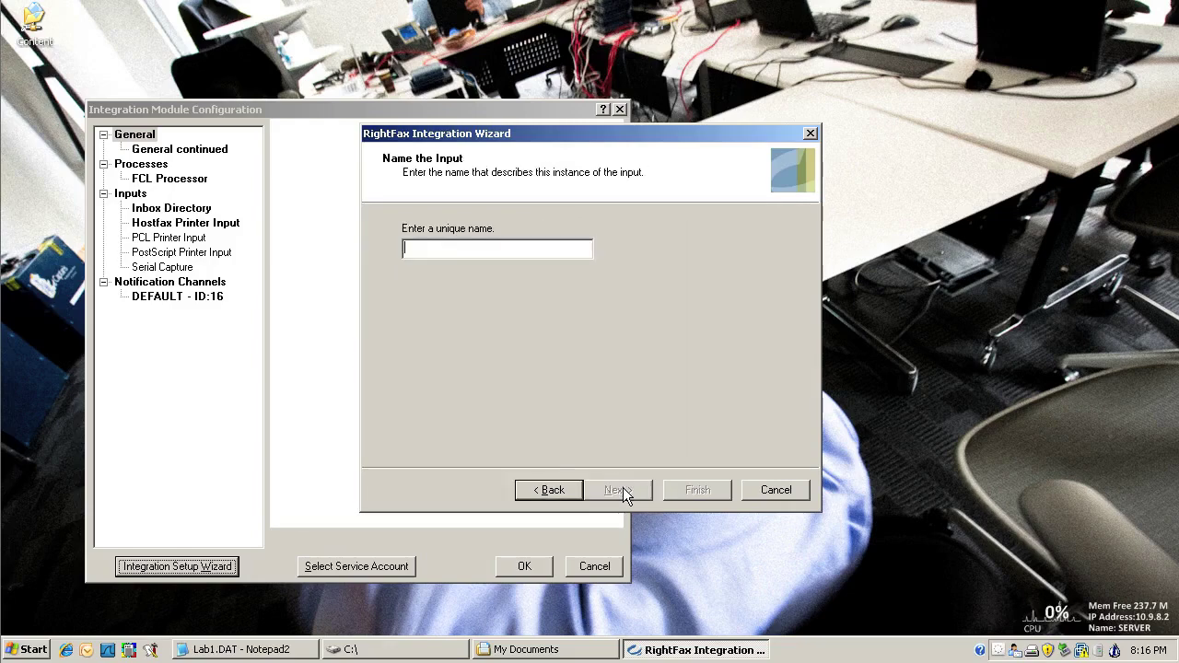
text(Scan)
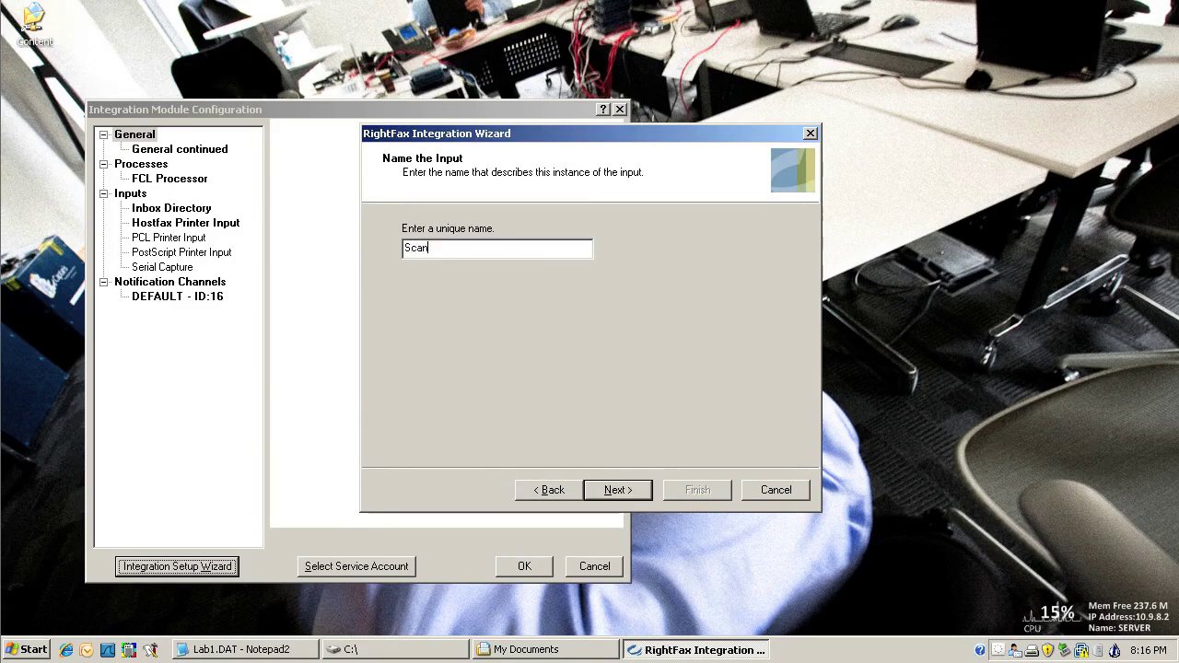
text(Method1)
click(625, 496)
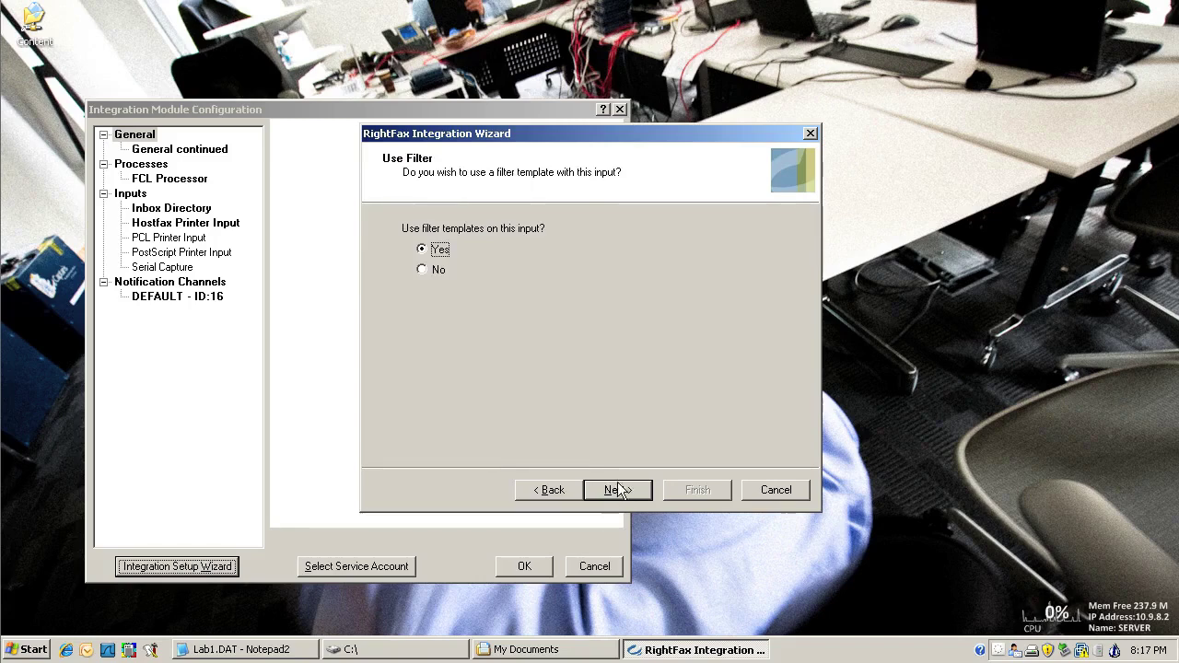
click(421, 269)
click(605, 484)
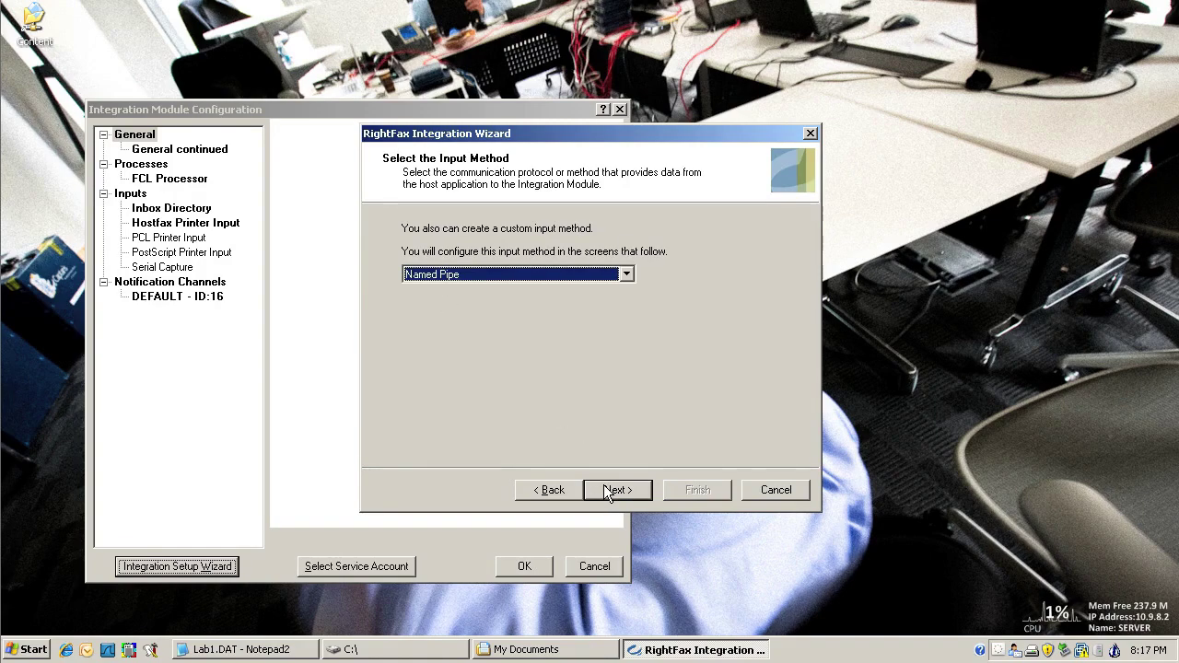
Select Directory as the input method for the new input.
click(582, 277)
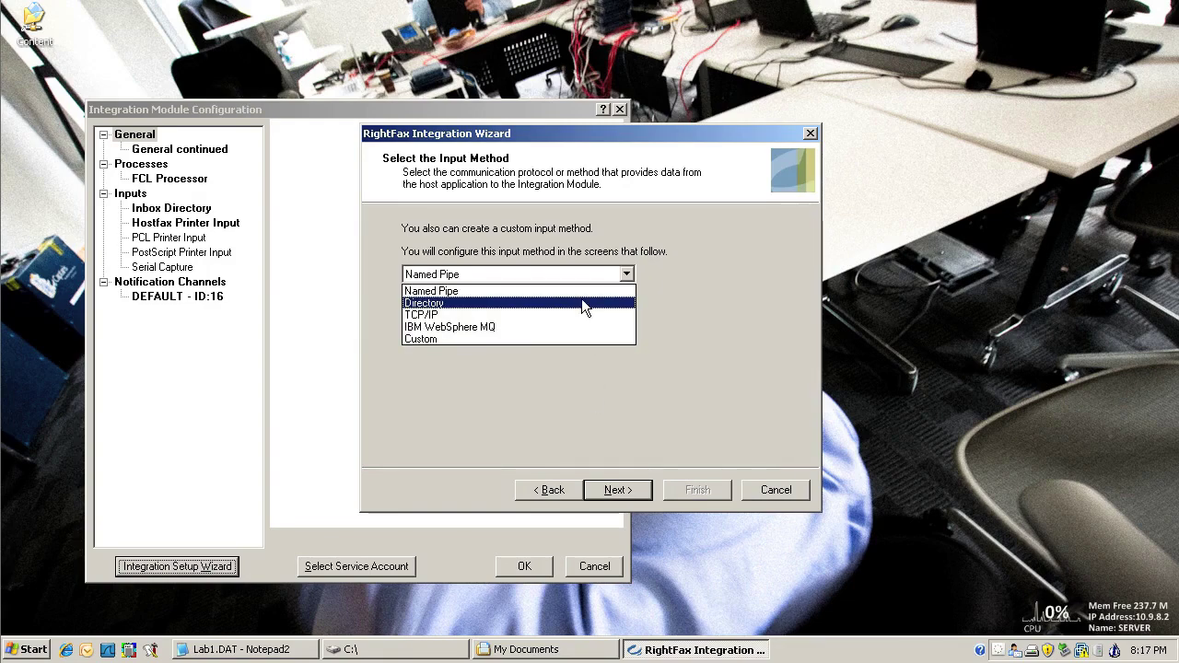
click(581, 302)
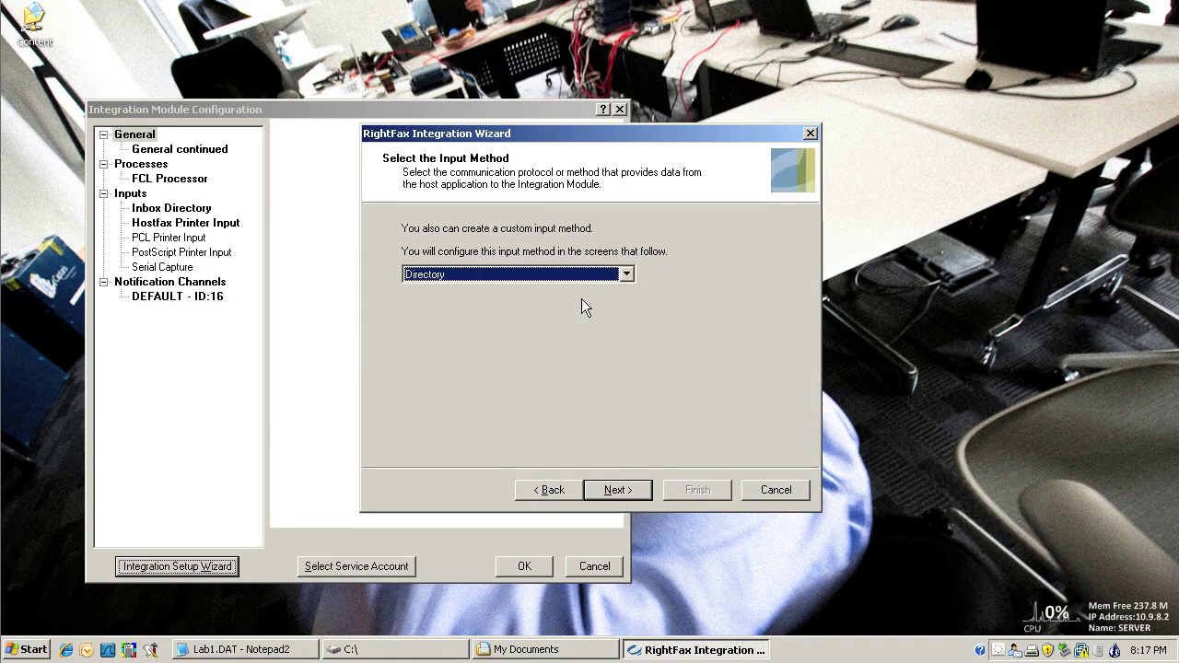
click(612, 490)
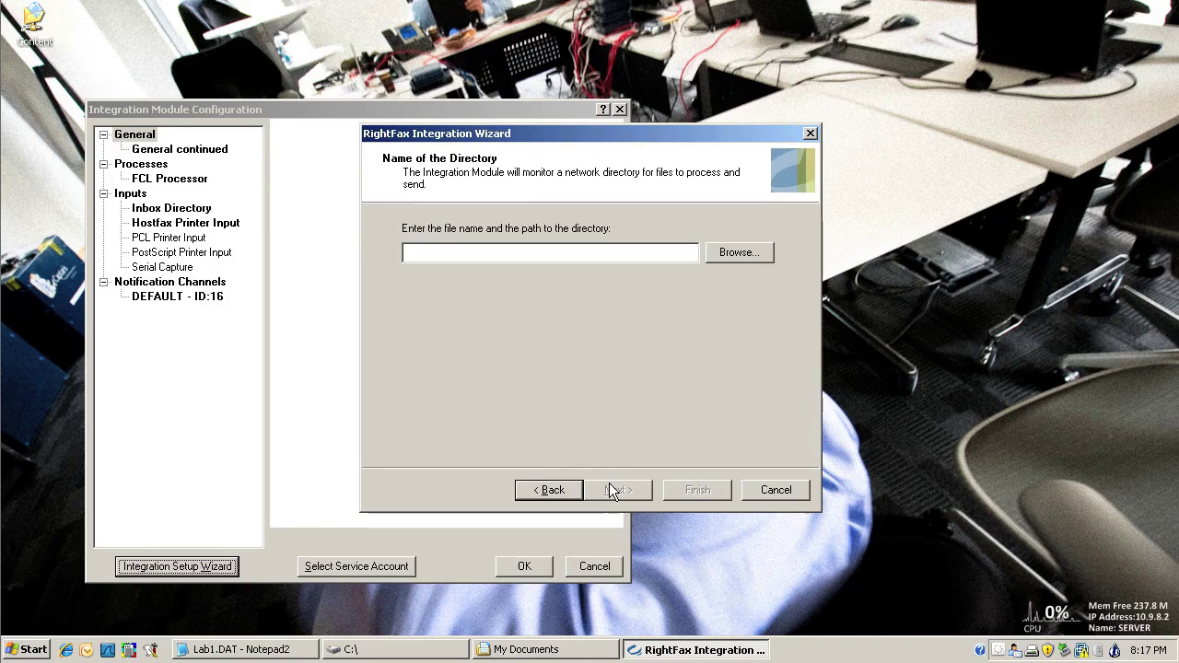
Create a folder named Method1 on the C: drive and set it as the directory the input monitors.
click(737, 255)
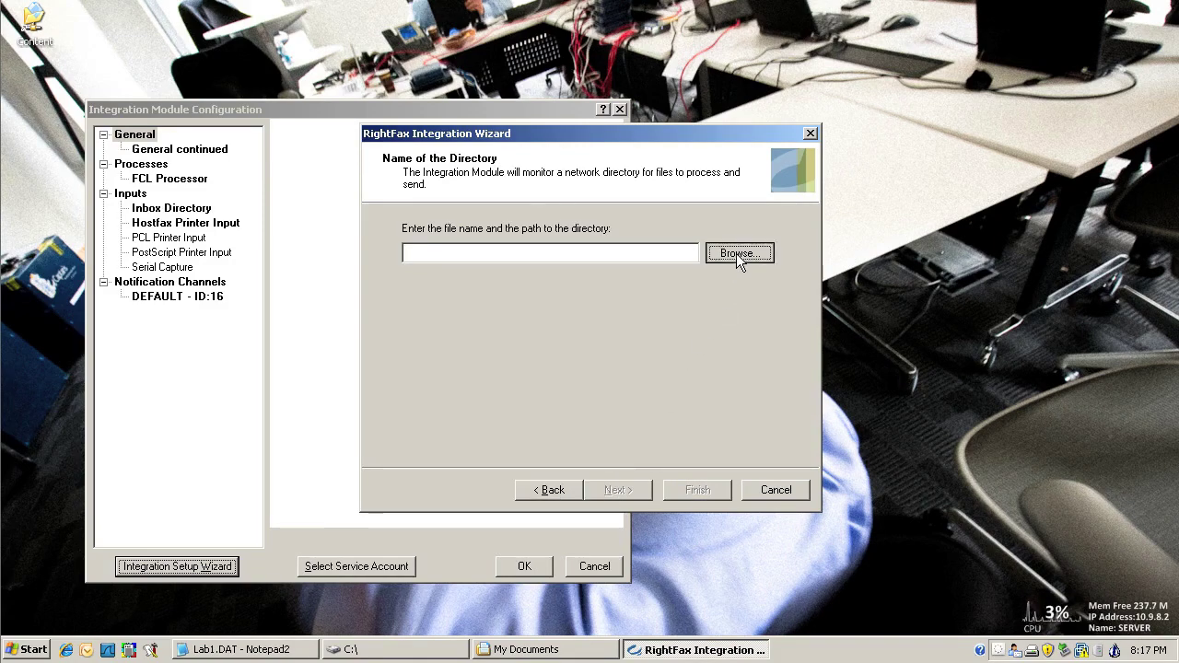
text(C:\)
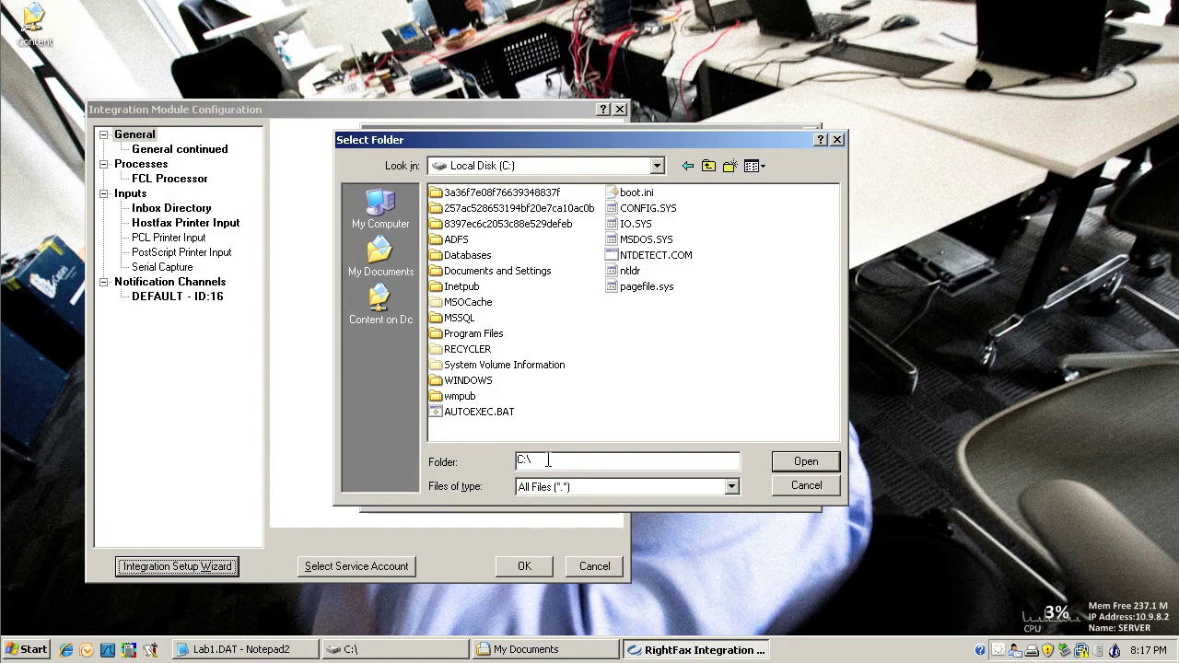
click(729, 167)
text(Method1)
key(Return)
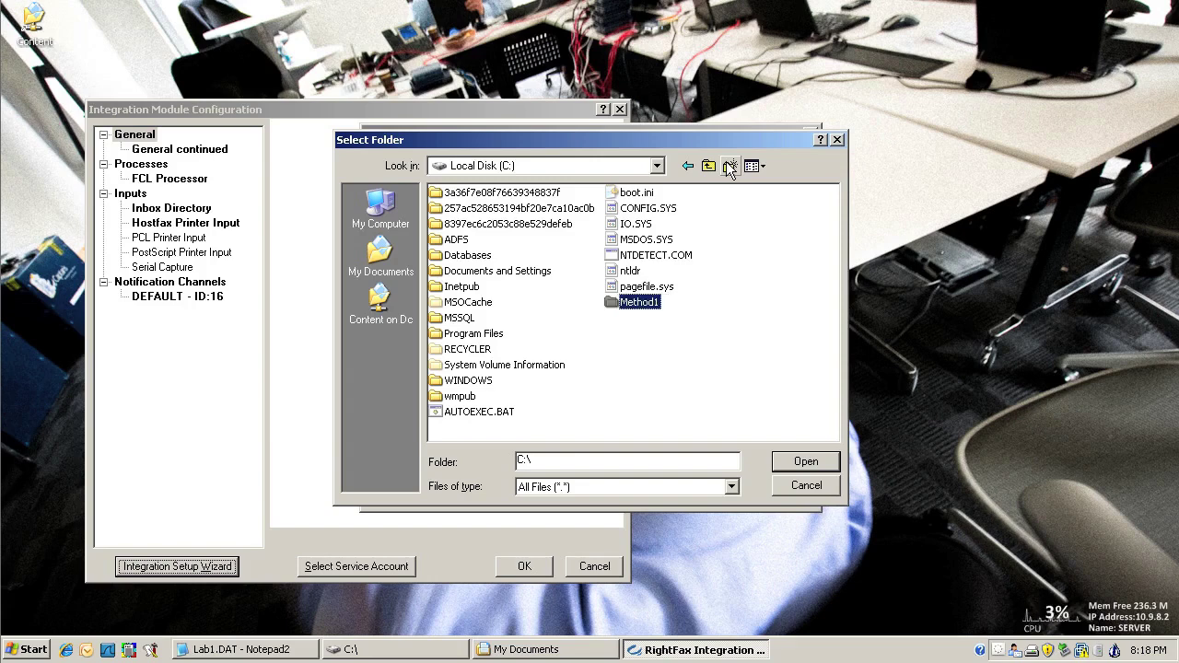
key(Return)
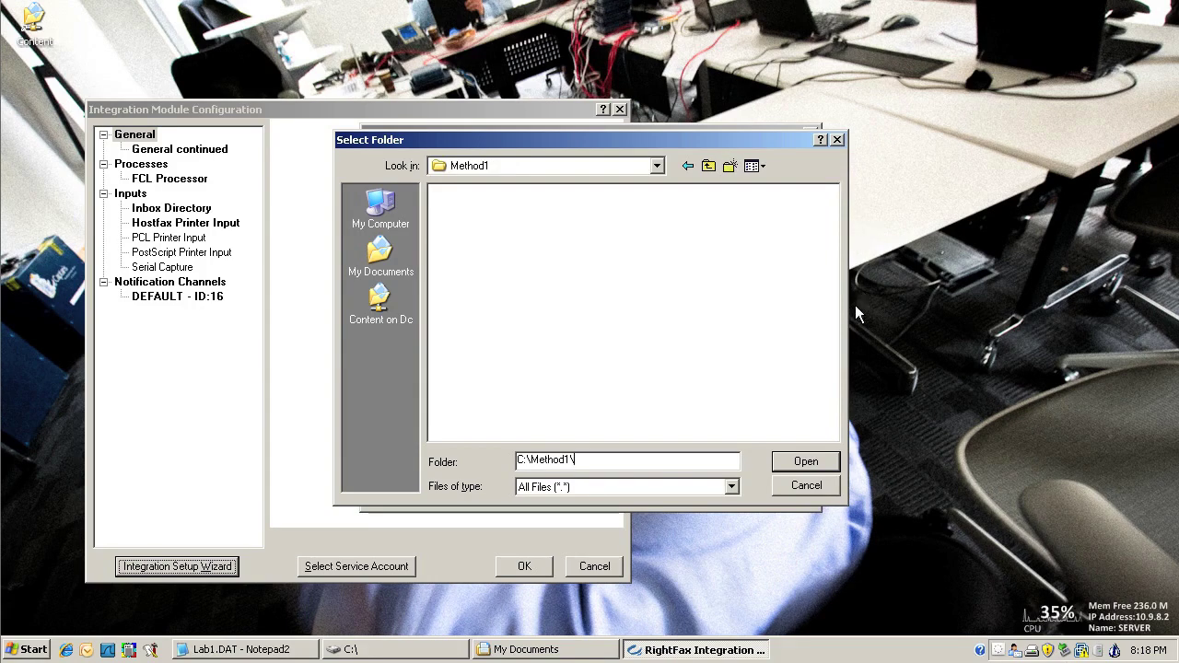
key(BackSpace)
click(813, 457)
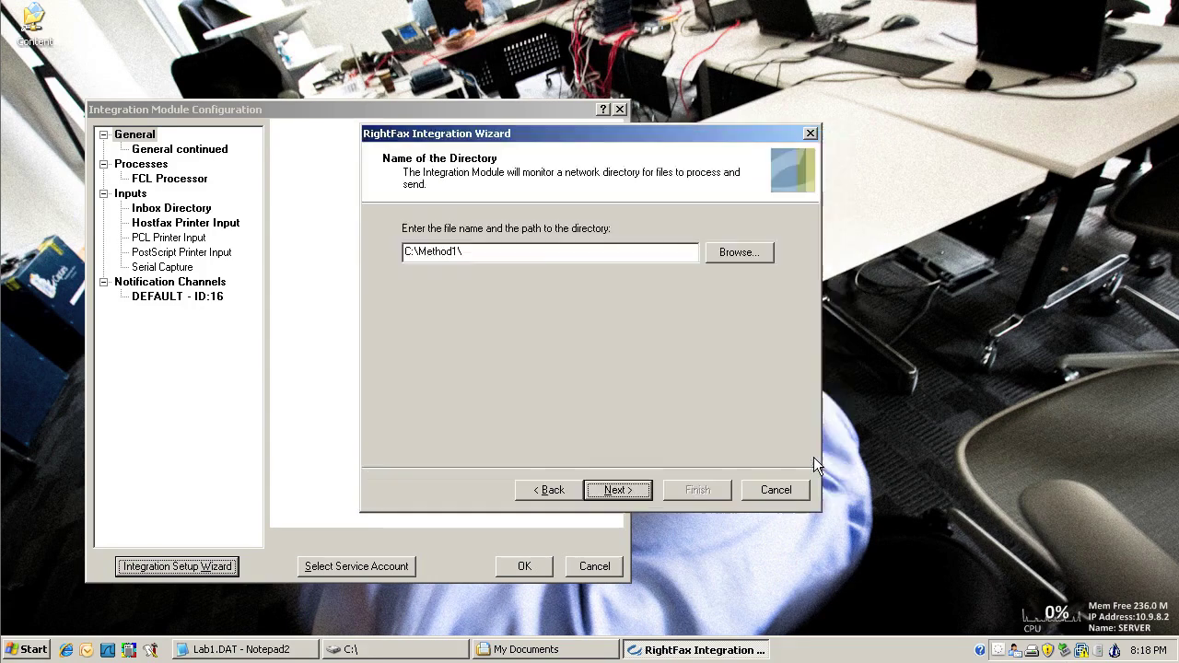
key(Return)
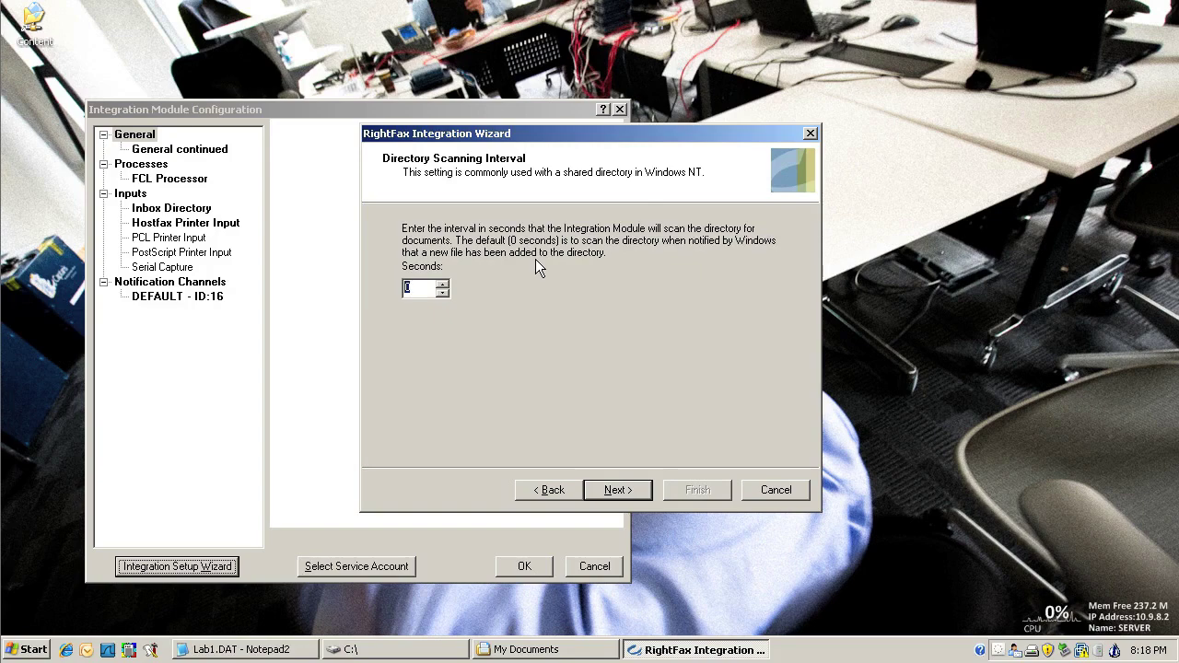
Accept 0 seconds for both scanning interval and wait time, finish the wizard, and save the Integration Module configuration.
click(607, 493)
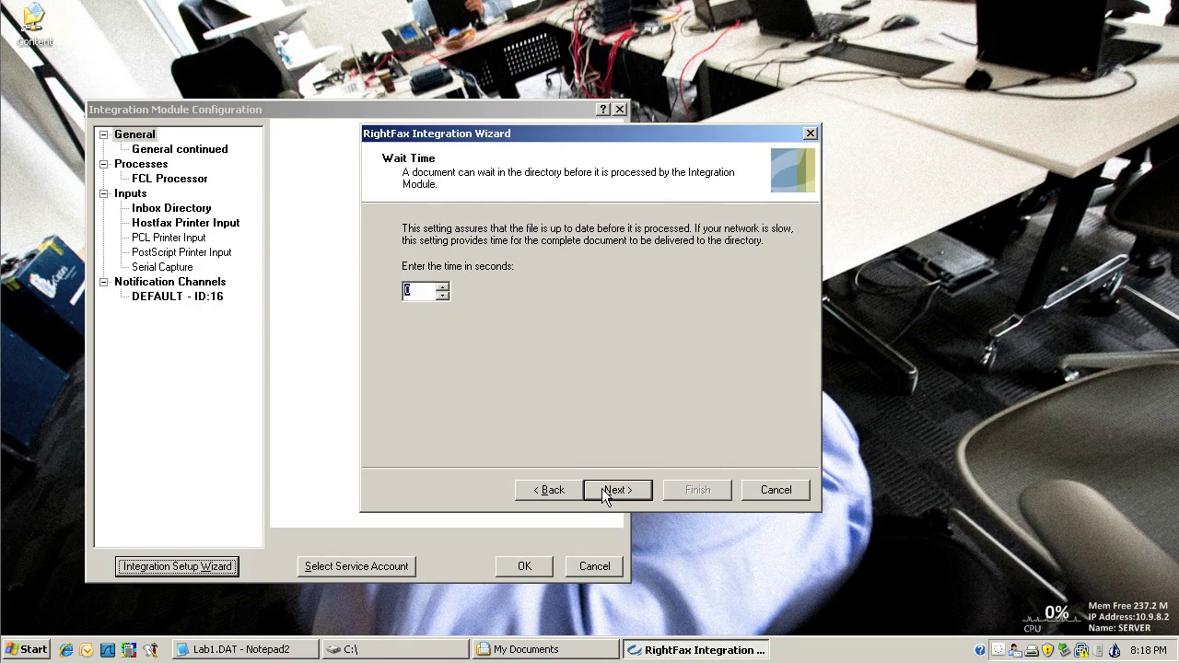
click(604, 493)
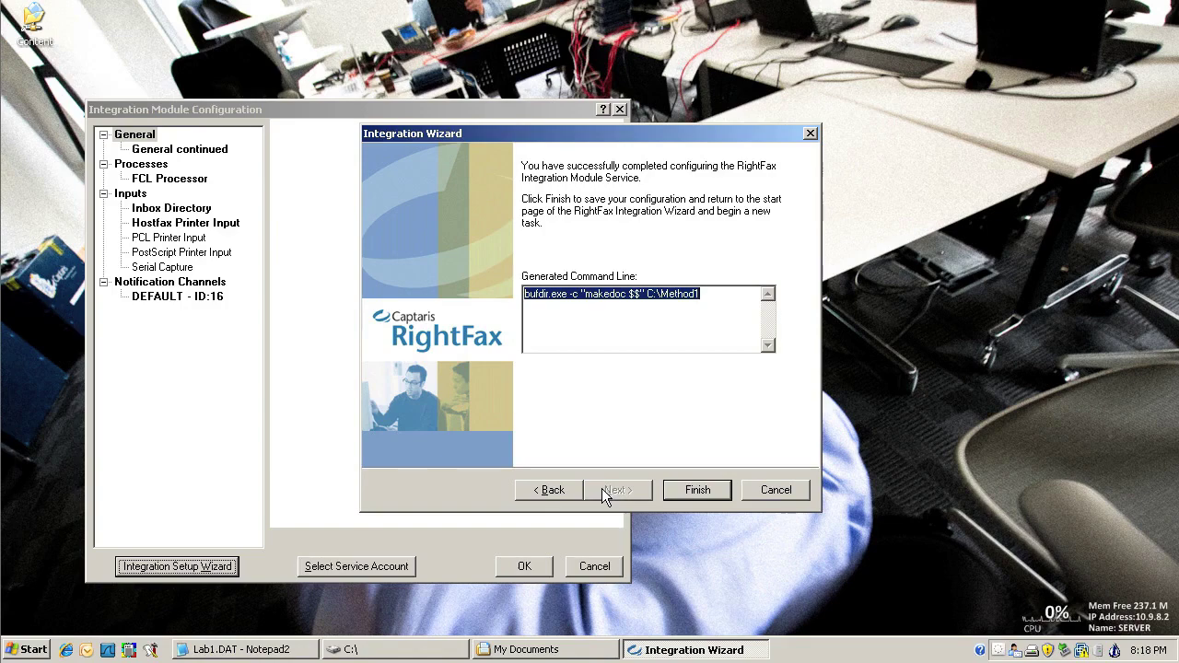
click(683, 496)
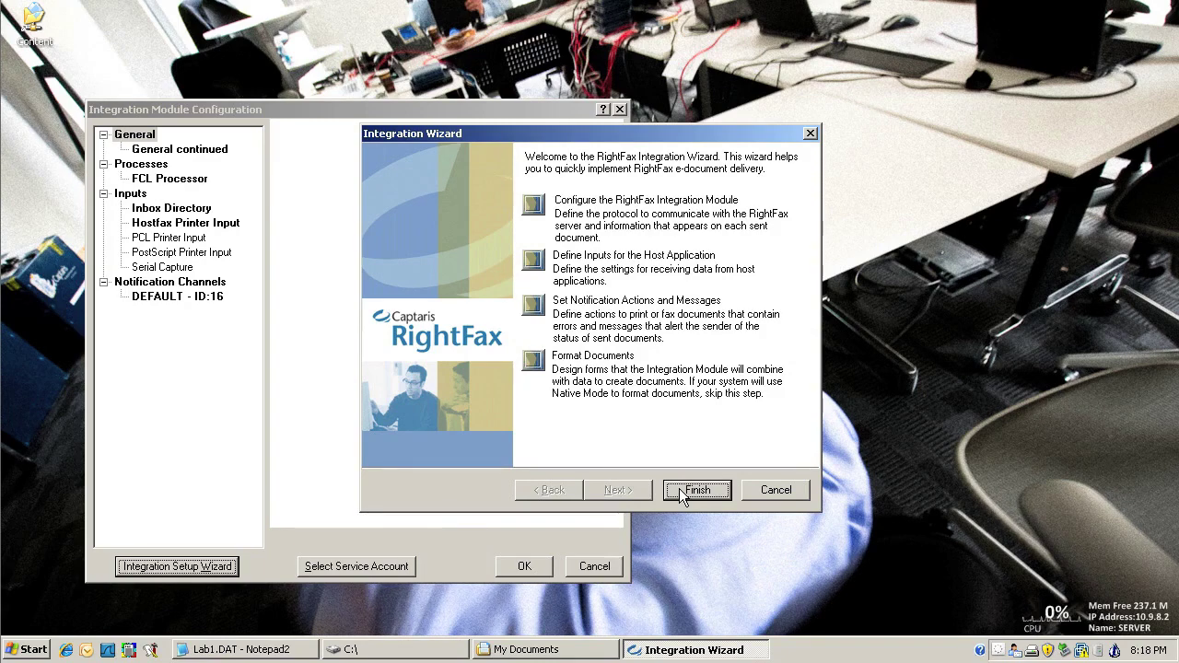
click(681, 495)
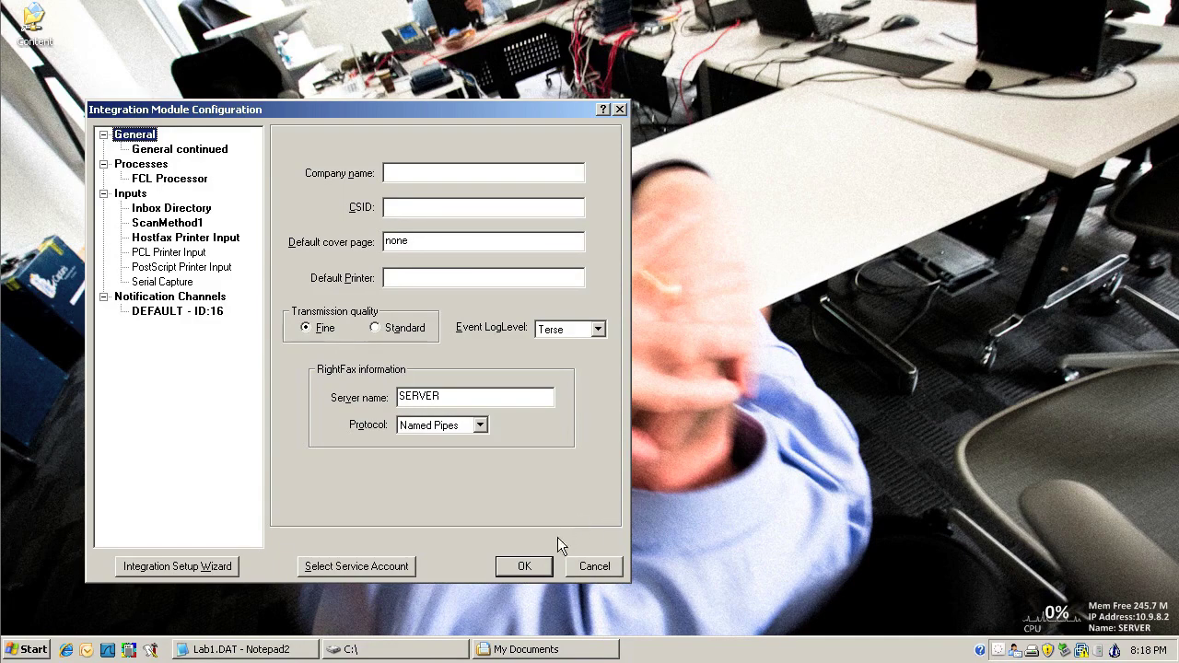
click(537, 565)
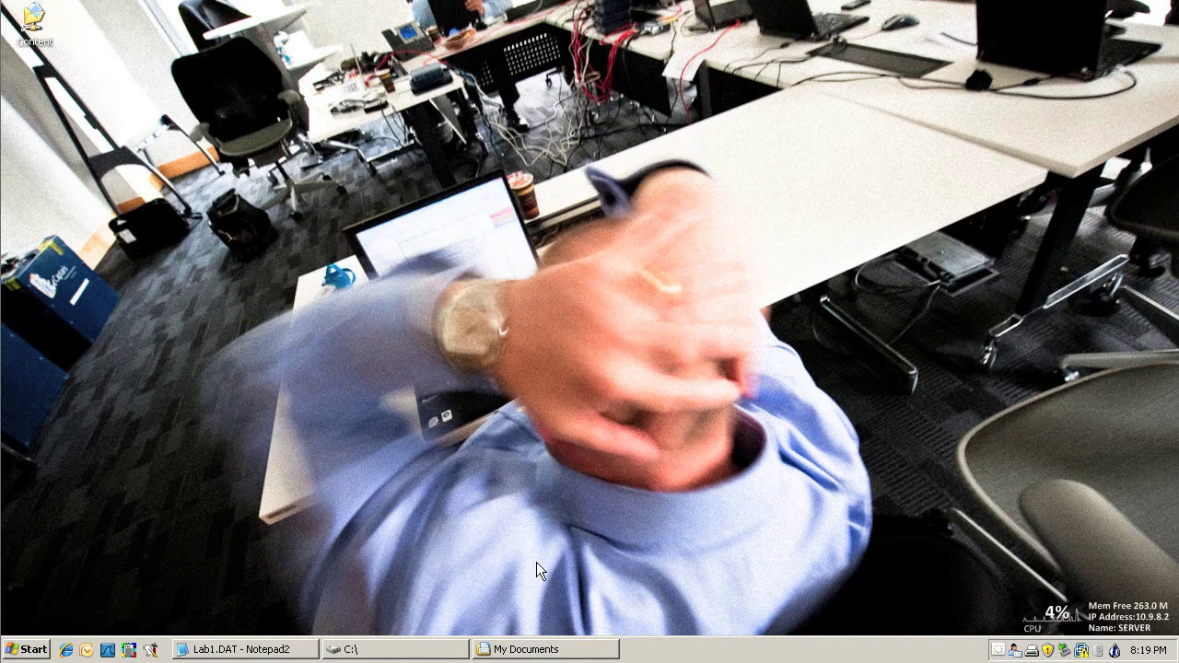
Examine the contents of TestInvoice2.txt and TestInvoice-FCL.txt from My Documents and close them.
click(522, 650)
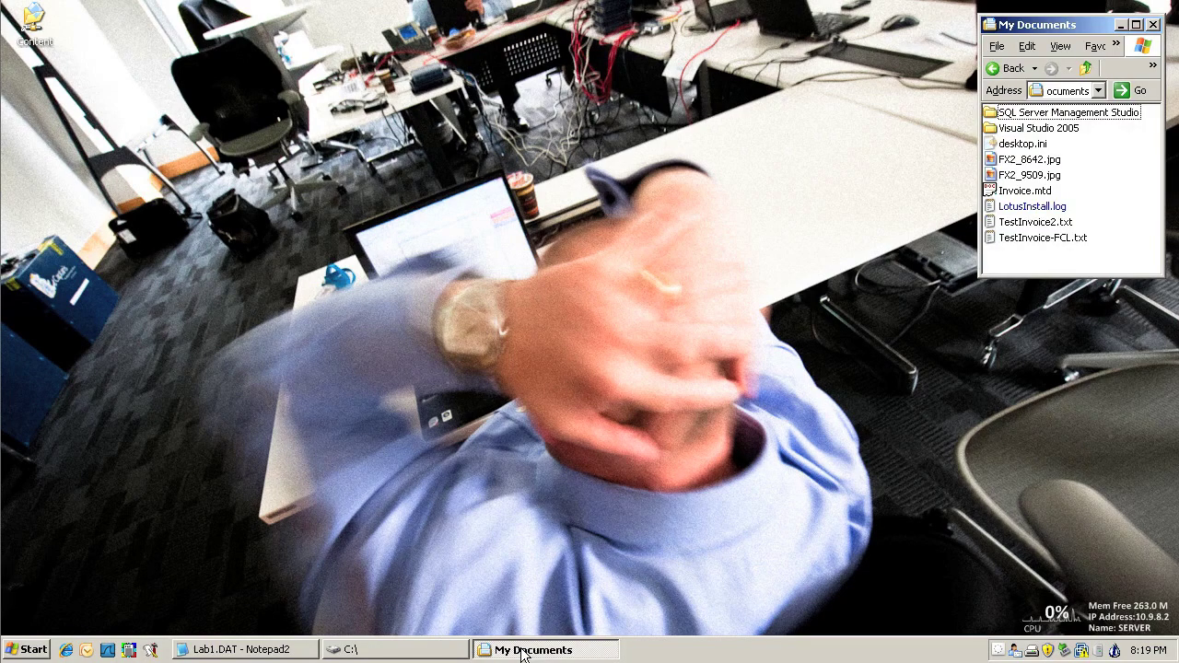
double_click(1036, 222)
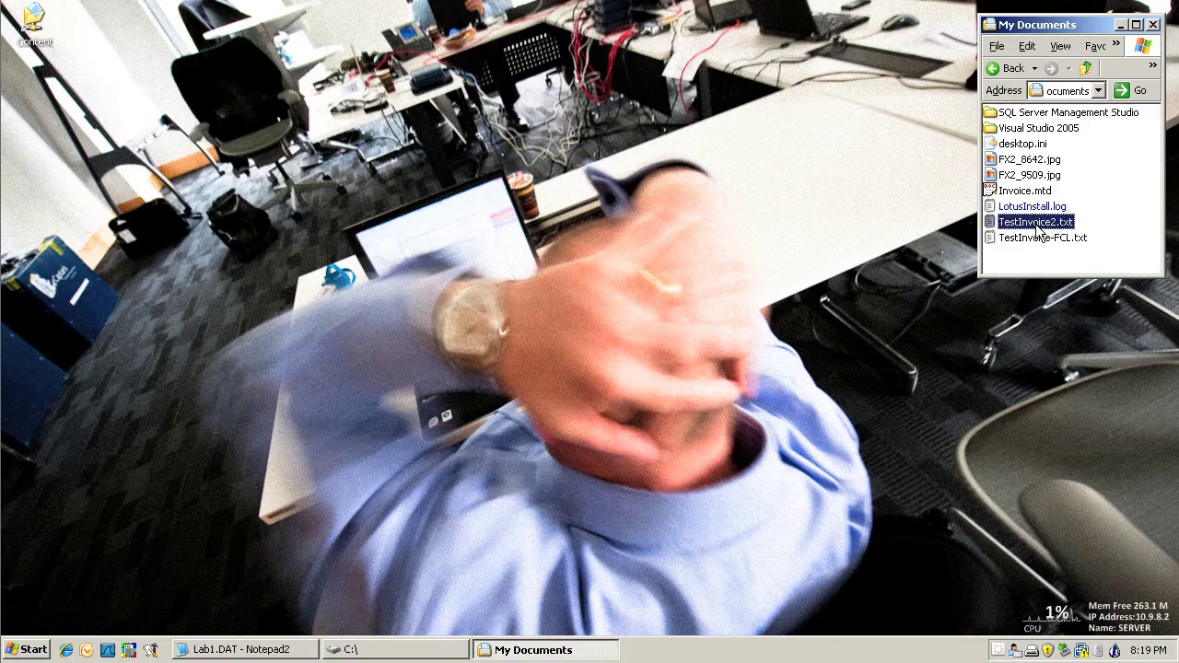
double_click(1042, 238)
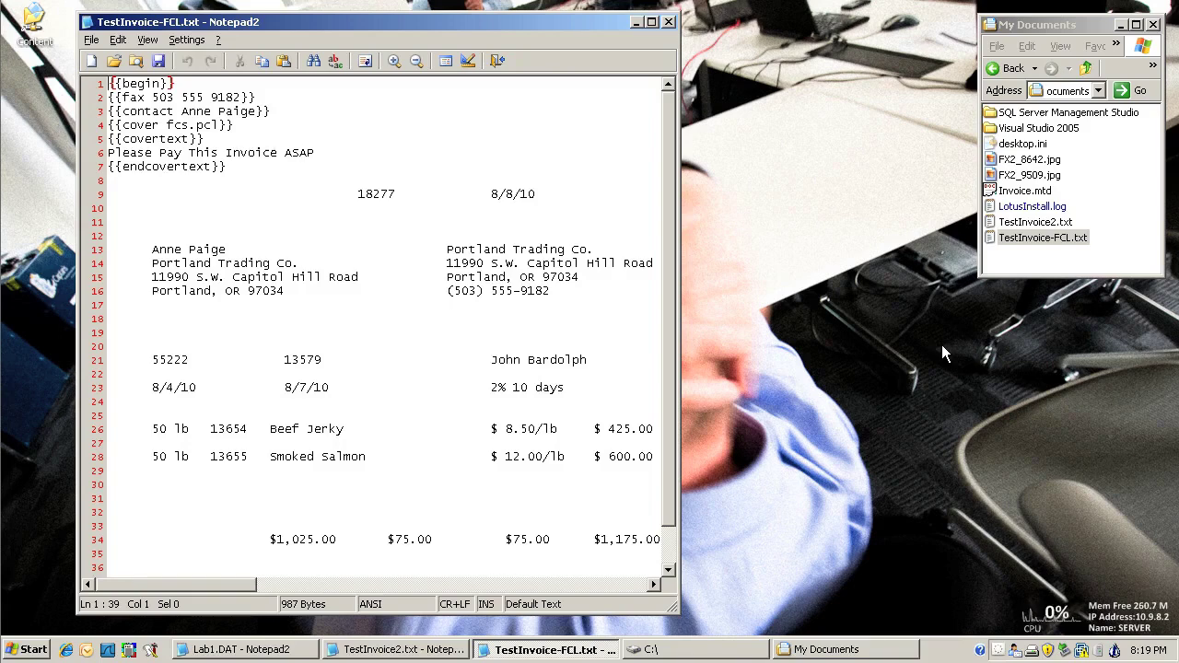
click(669, 21)
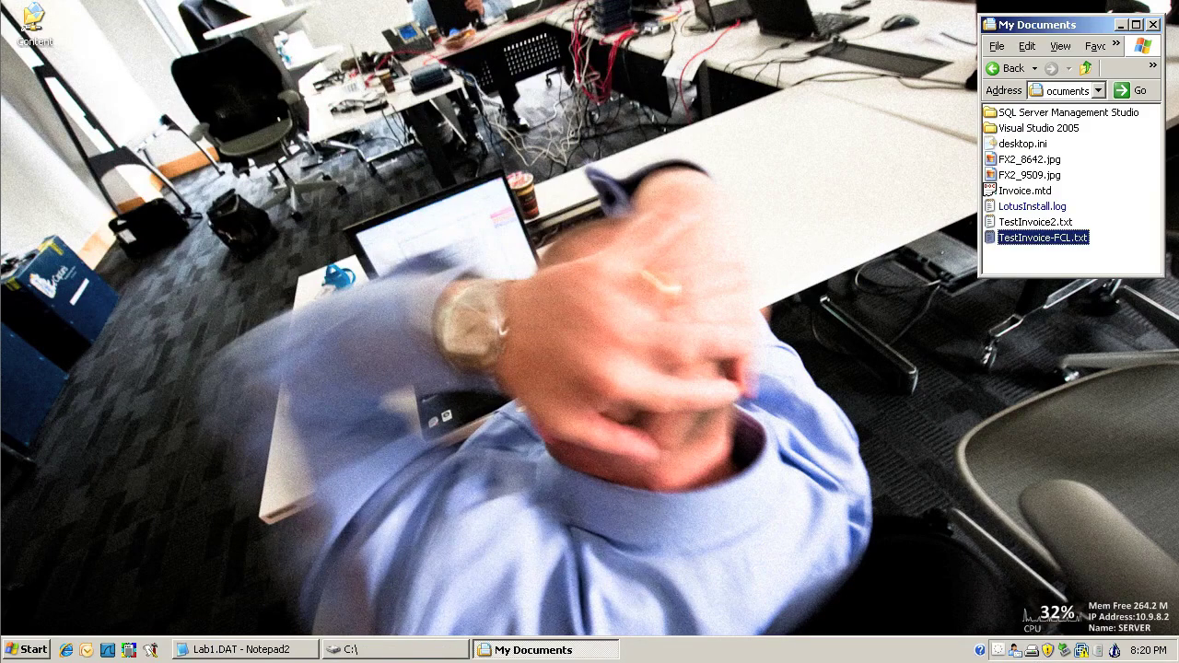
Copy TestInvoice-FCL.txt from My Documents into the C:\Method1 folder.
click(396, 654)
double_click(94, 464)
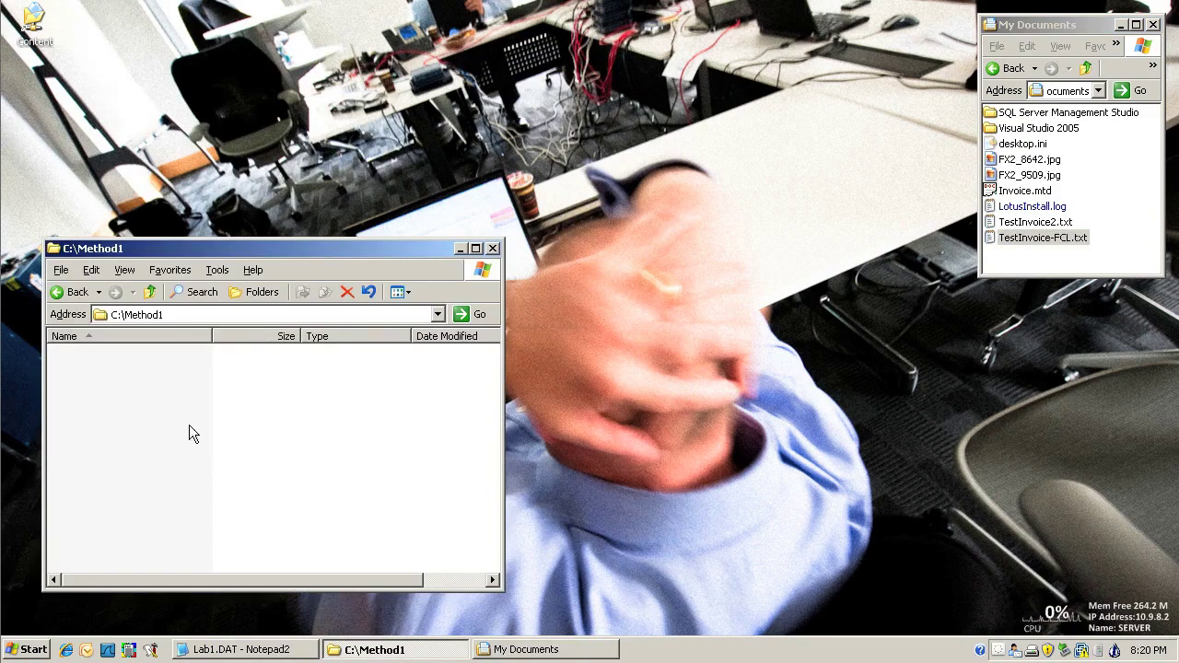
click(1016, 244)
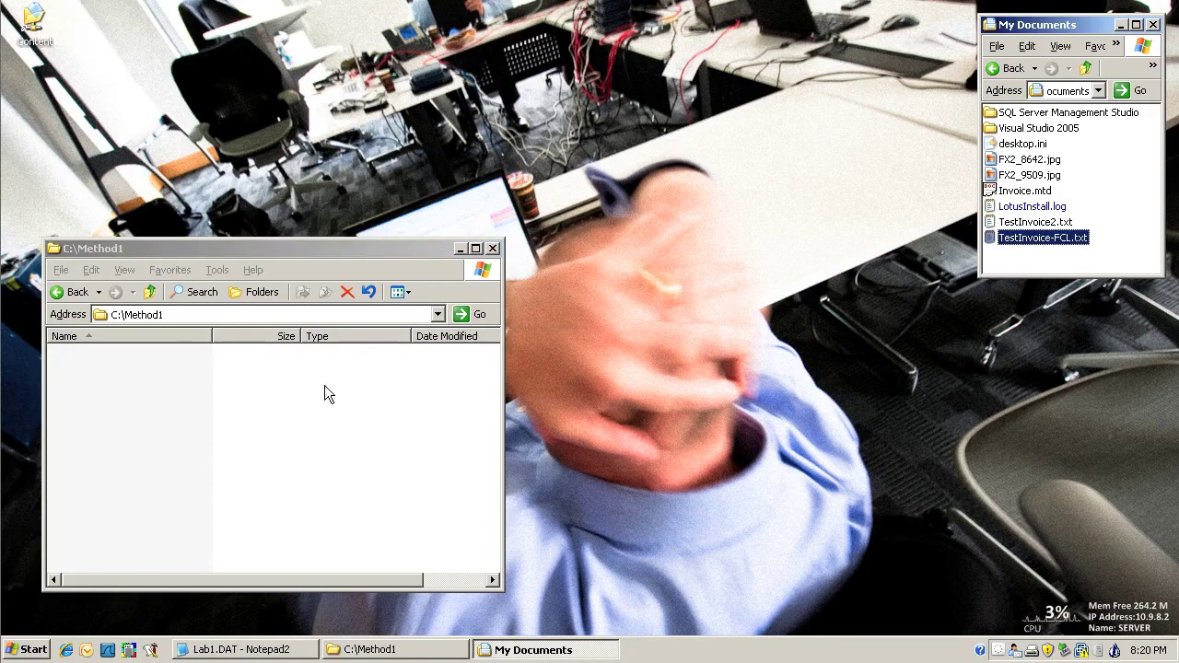
click(300, 397)
key(ctrl+v)
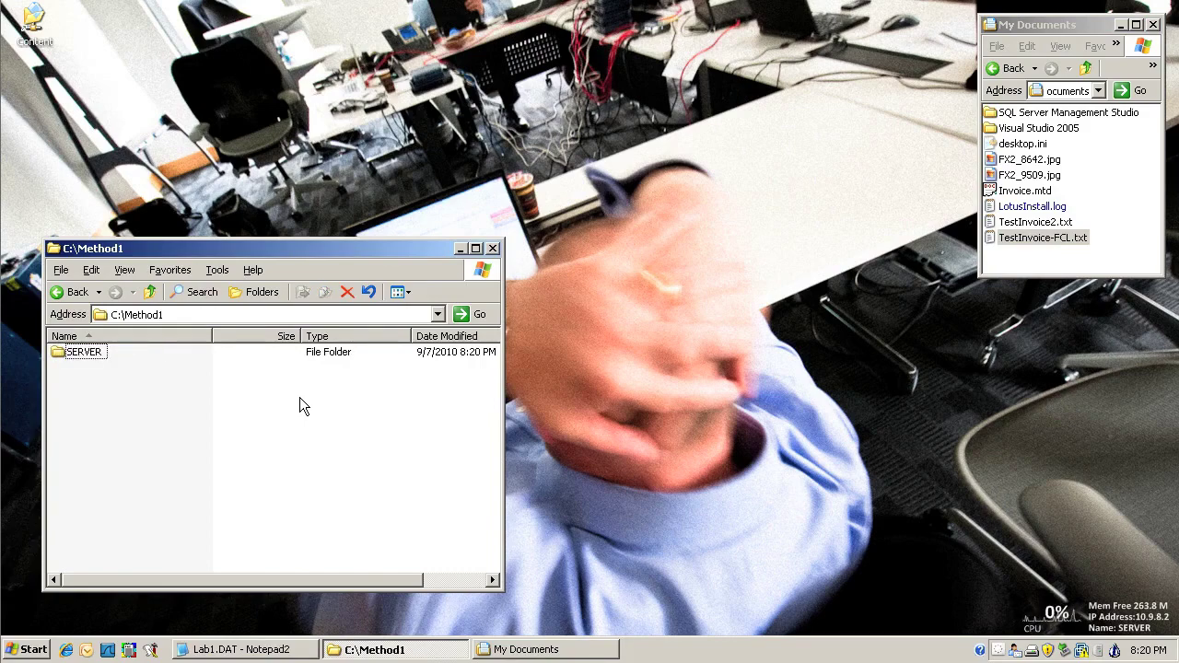
Switch to RightFax FaxUtil, examine the cover sheet and invoice page of the PRODUCTION user's fax, and close the viewer.
click(150, 650)
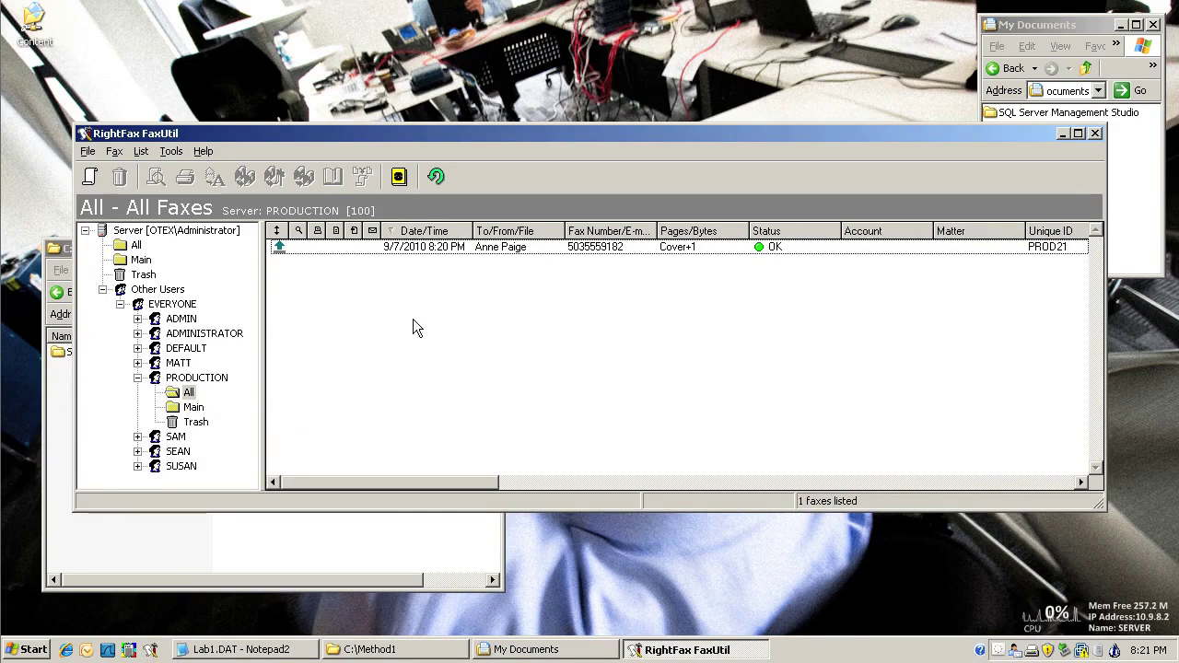
double_click(468, 247)
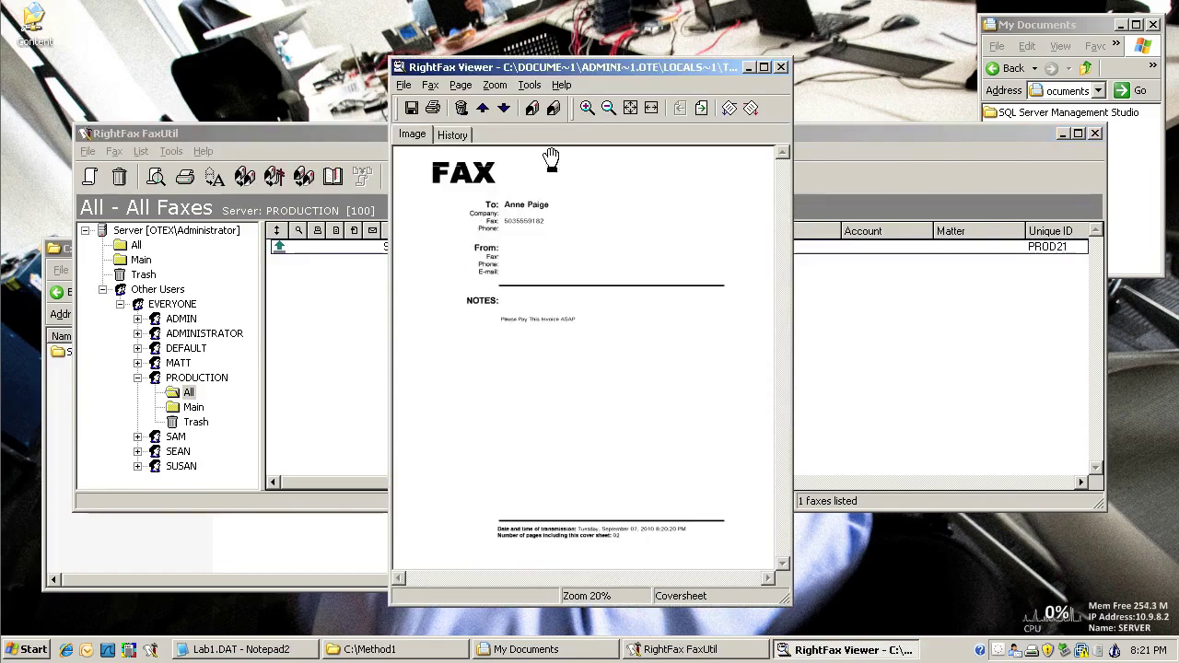
click(585, 108)
drag(655, 221, 660, 295)
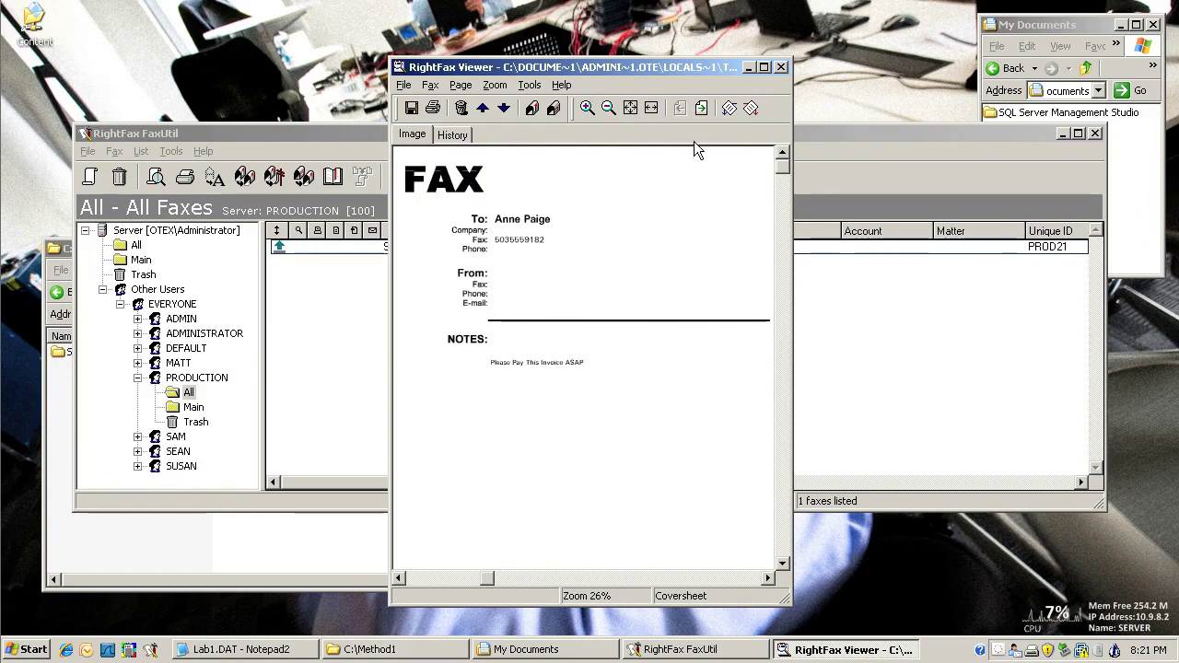
click(701, 108)
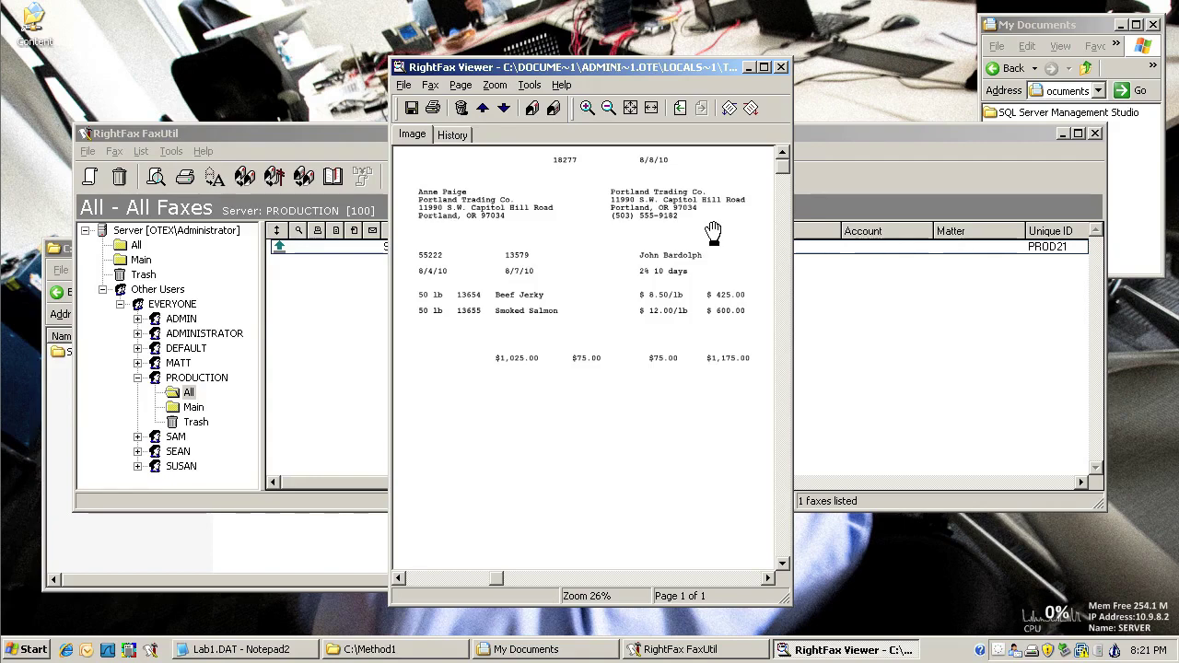
click(780, 66)
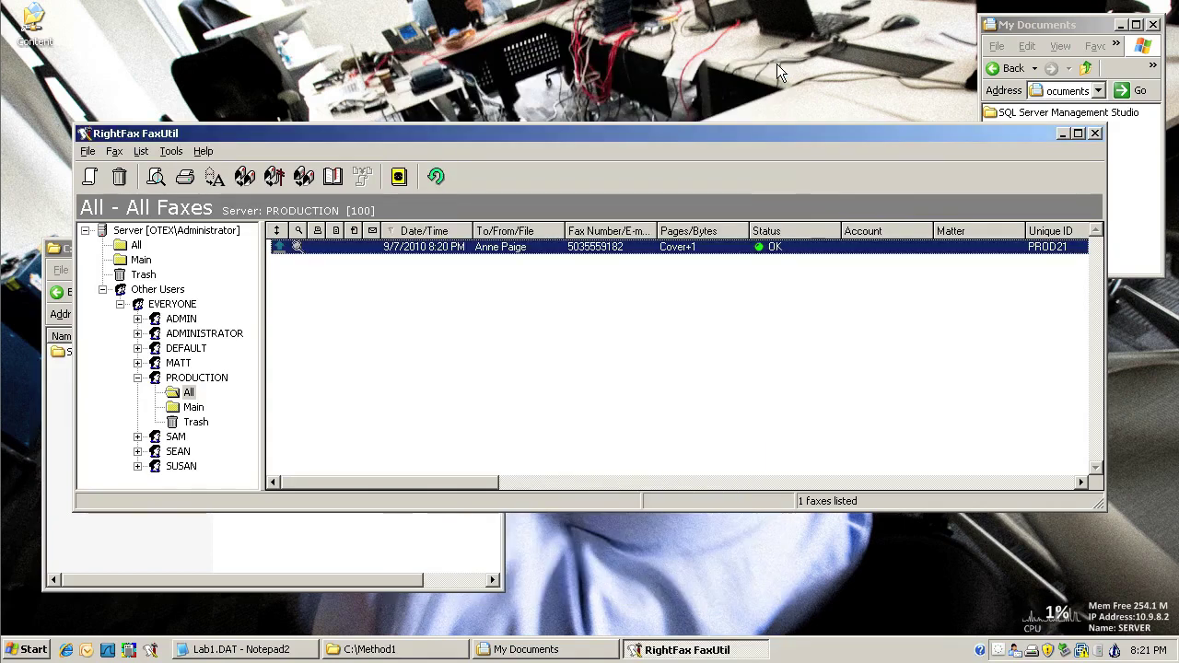
Close FaxUtil and launch mapText.exe from the c:\Program Files\RightFax\Production\Bin folder.
click(1094, 134)
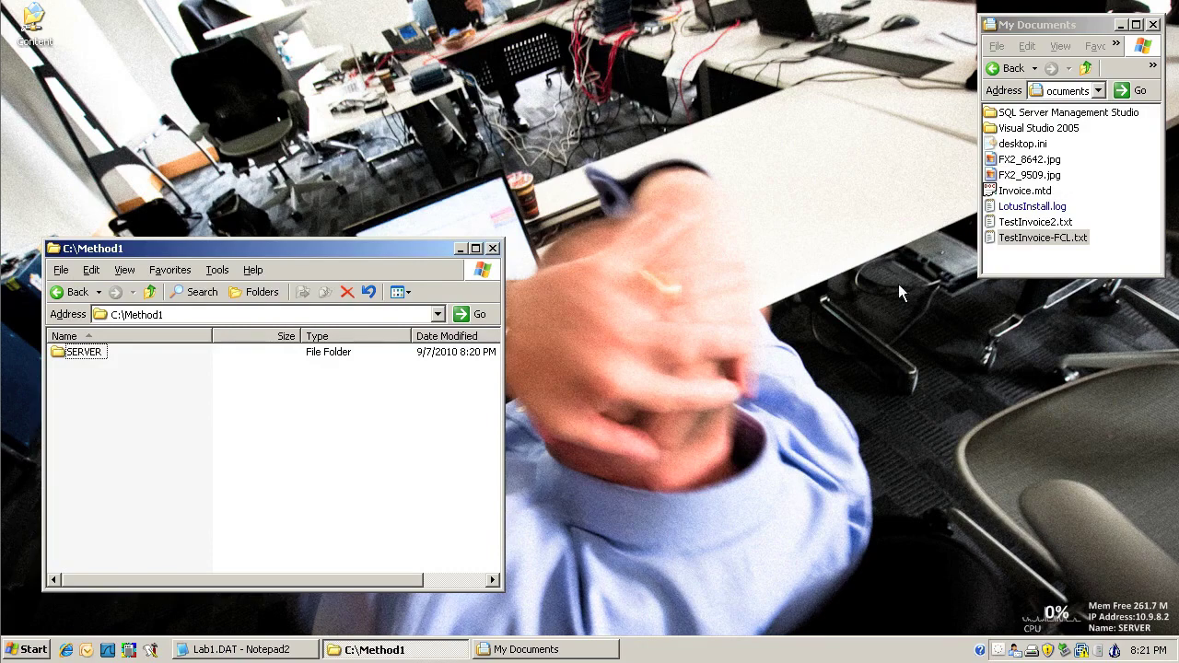
click(36, 651)
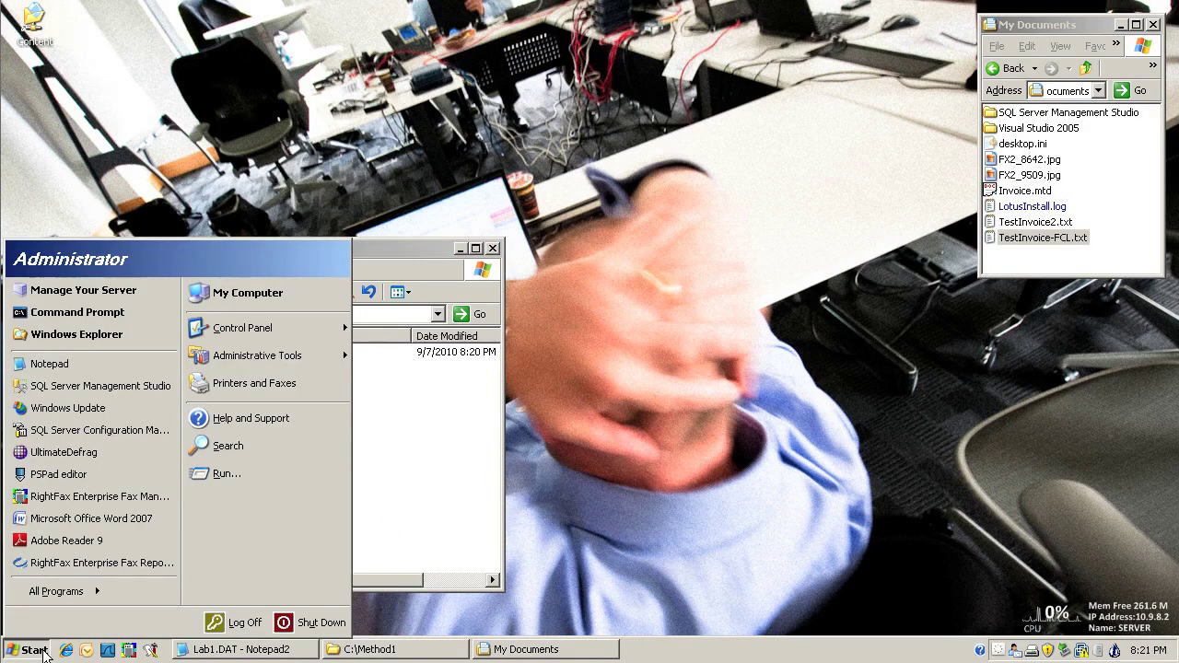
click(221, 474)
text(ap)
key(Down)
key(Down)
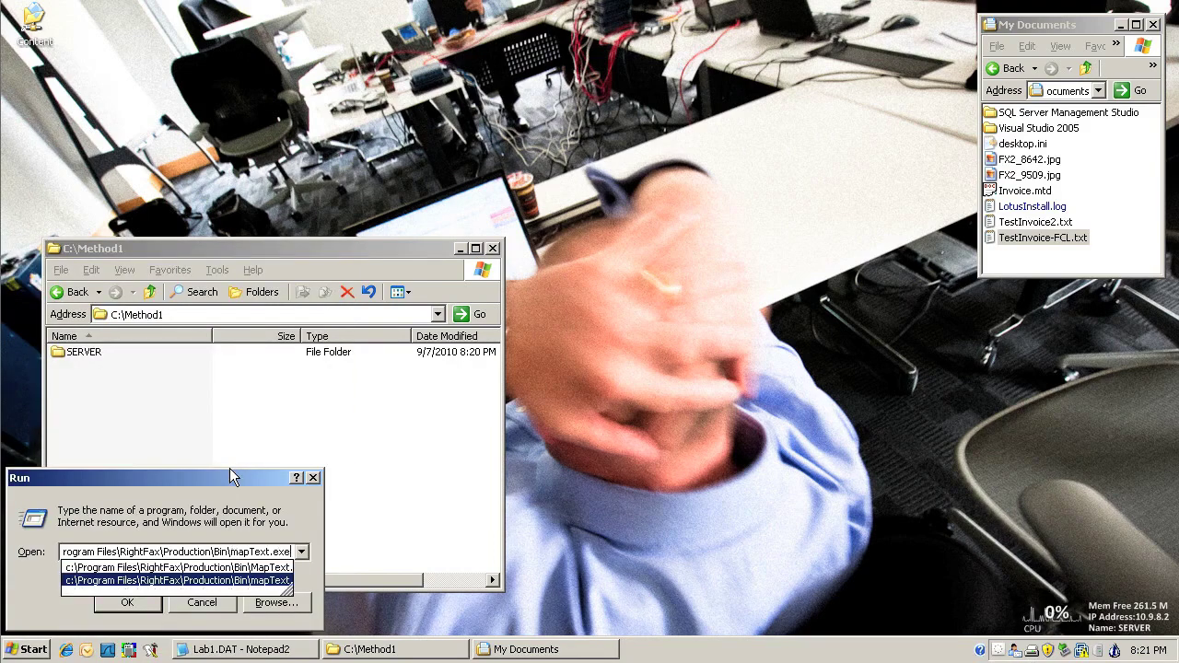
key(Return)
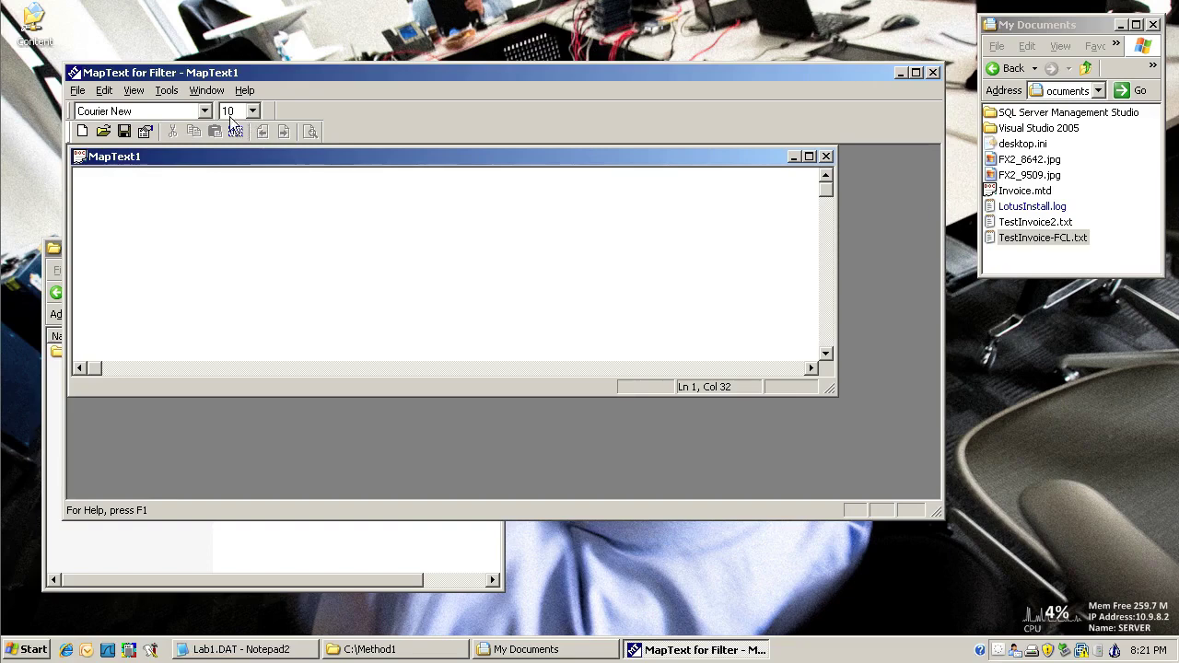
Overlay the plain-text test invoice data file on the blank MapText template.
click(175, 92)
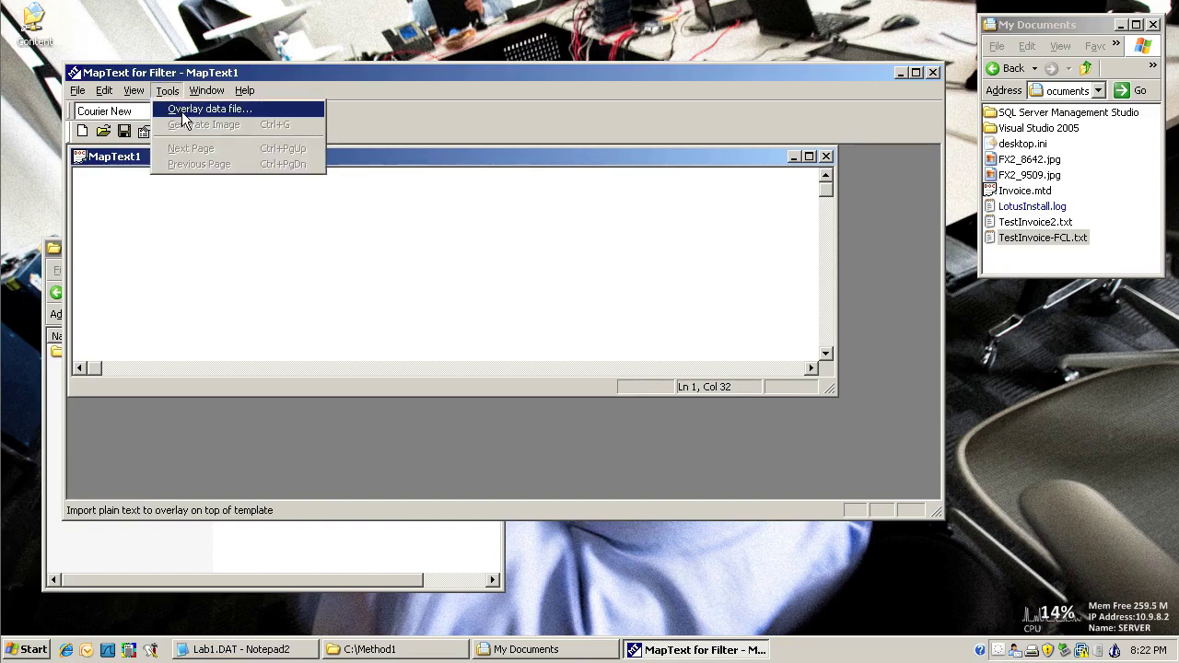
click(189, 109)
double_click(379, 197)
Define a Contact field 28 characters long over the recipient's name line at coordinates (7,8).
click(116, 275)
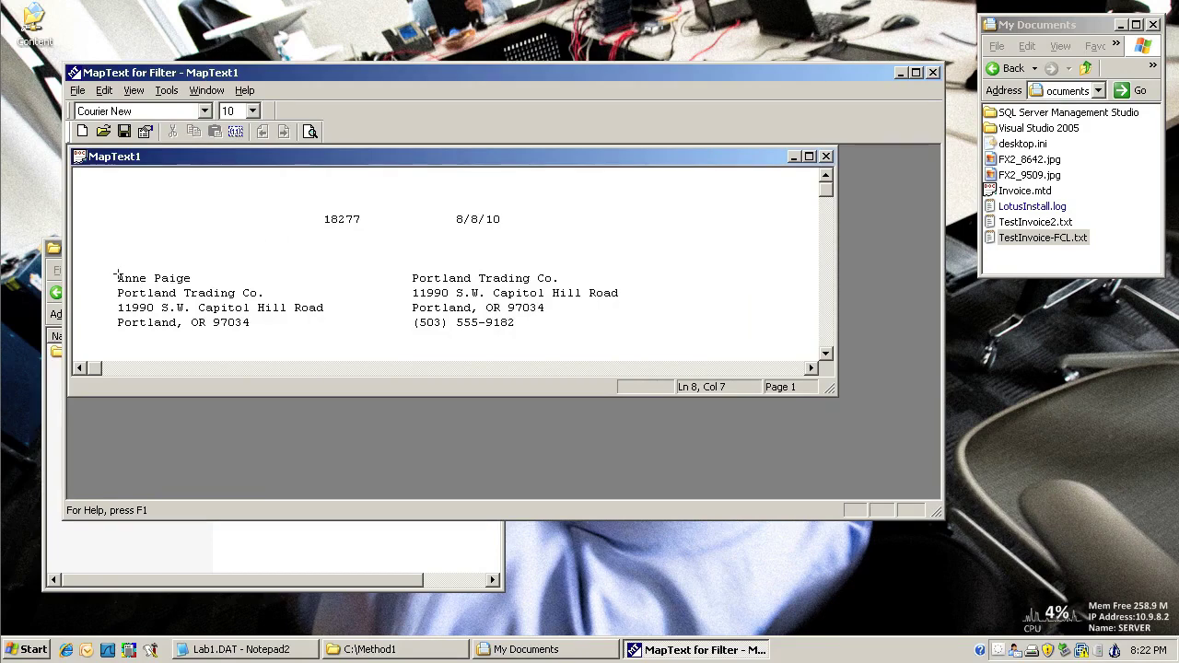
drag(178, 277, 282, 276)
click(504, 254)
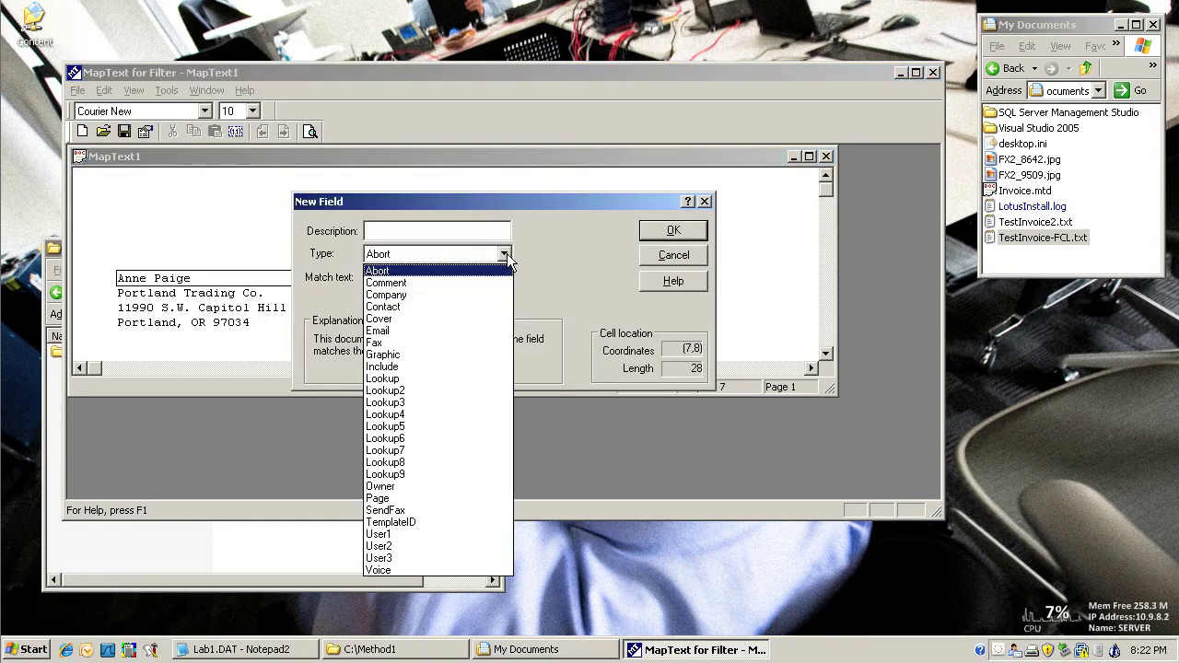
click(492, 306)
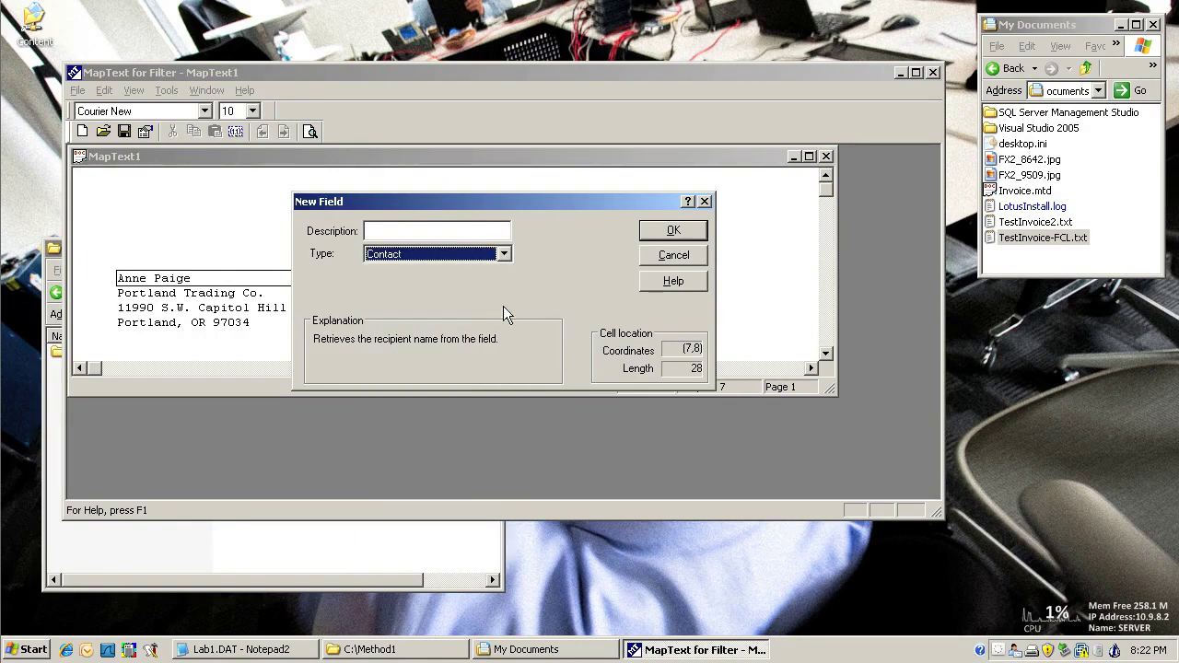
click(677, 230)
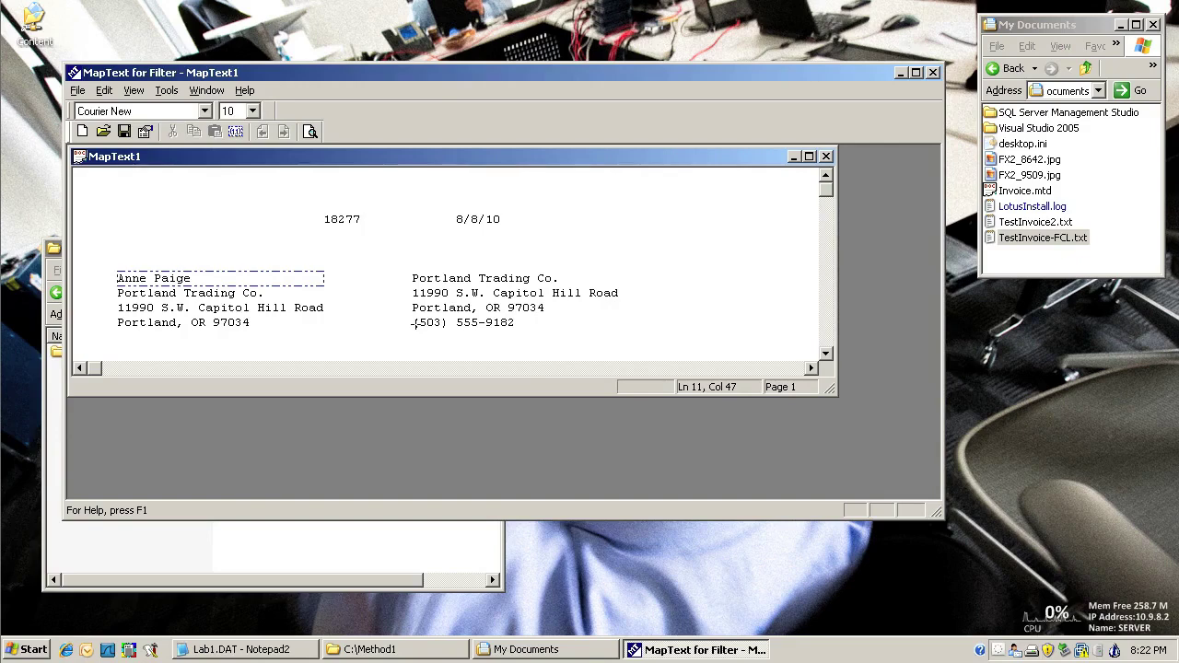
Define a Fax field 28 characters long over the recipient's fax number line at coordinates (47,11).
drag(508, 327, 619, 324)
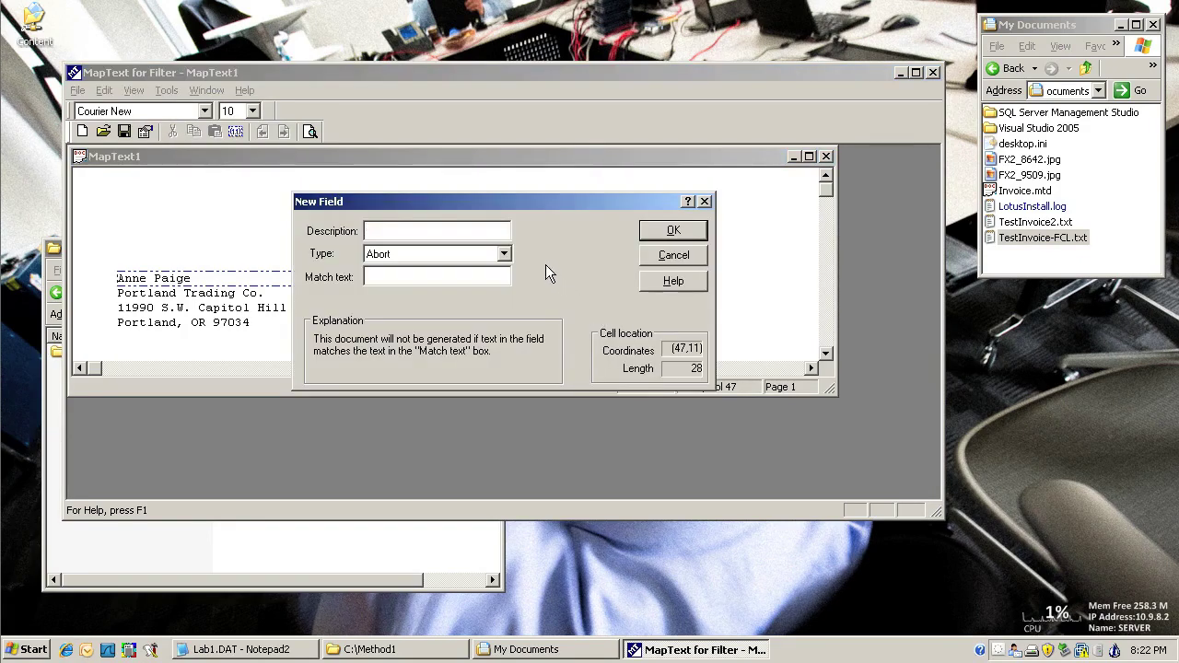
click(506, 254)
click(462, 335)
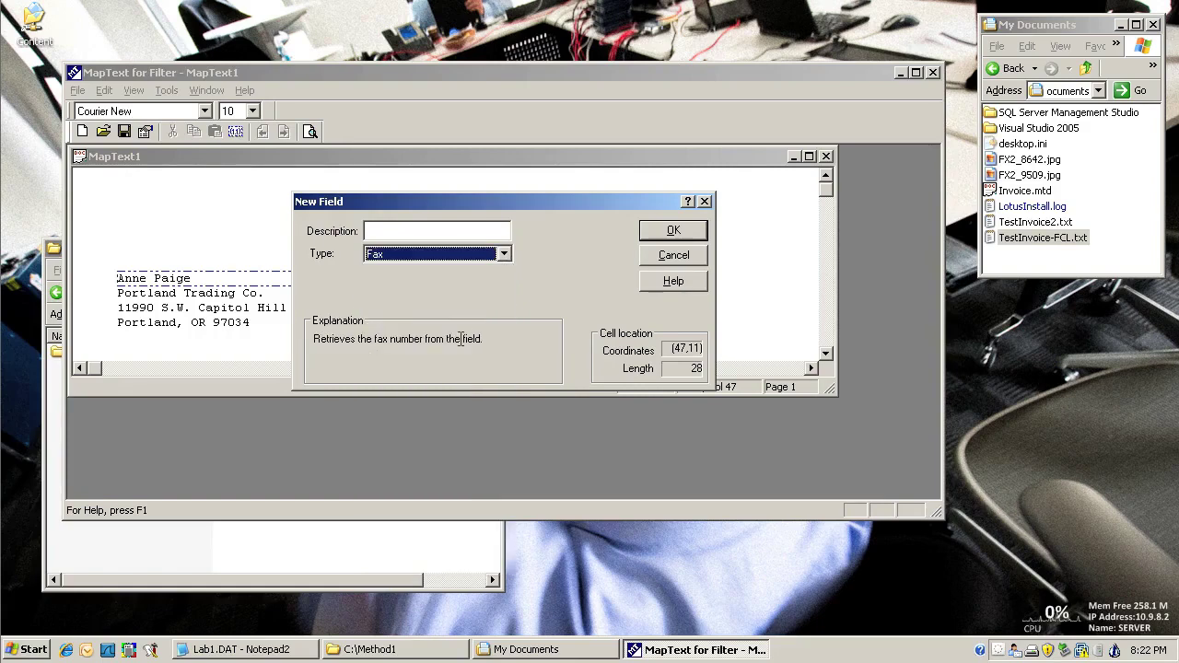
click(656, 230)
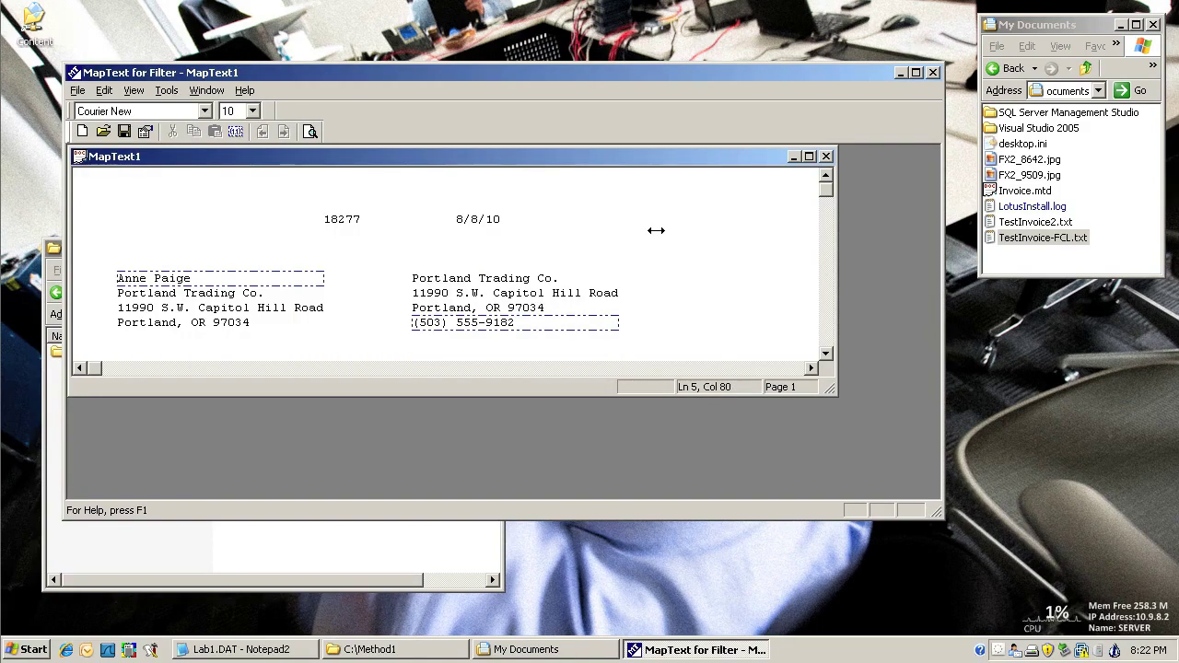
Save the template as Invoice.mtd and close MapText.
click(78, 91)
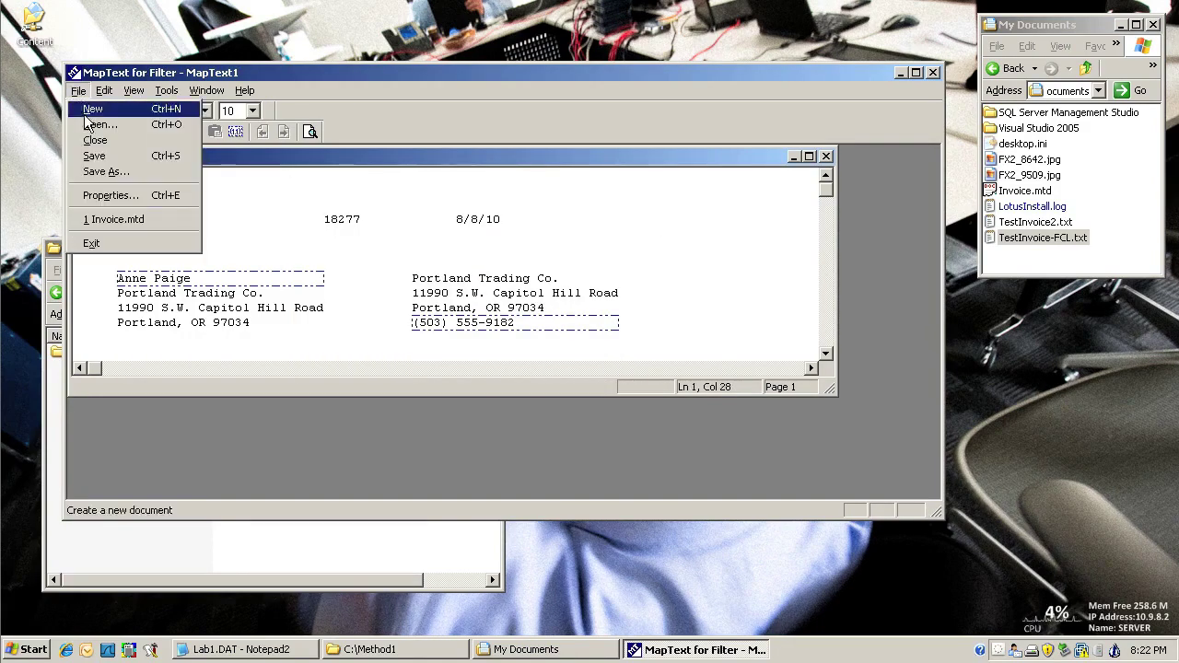
click(106, 218)
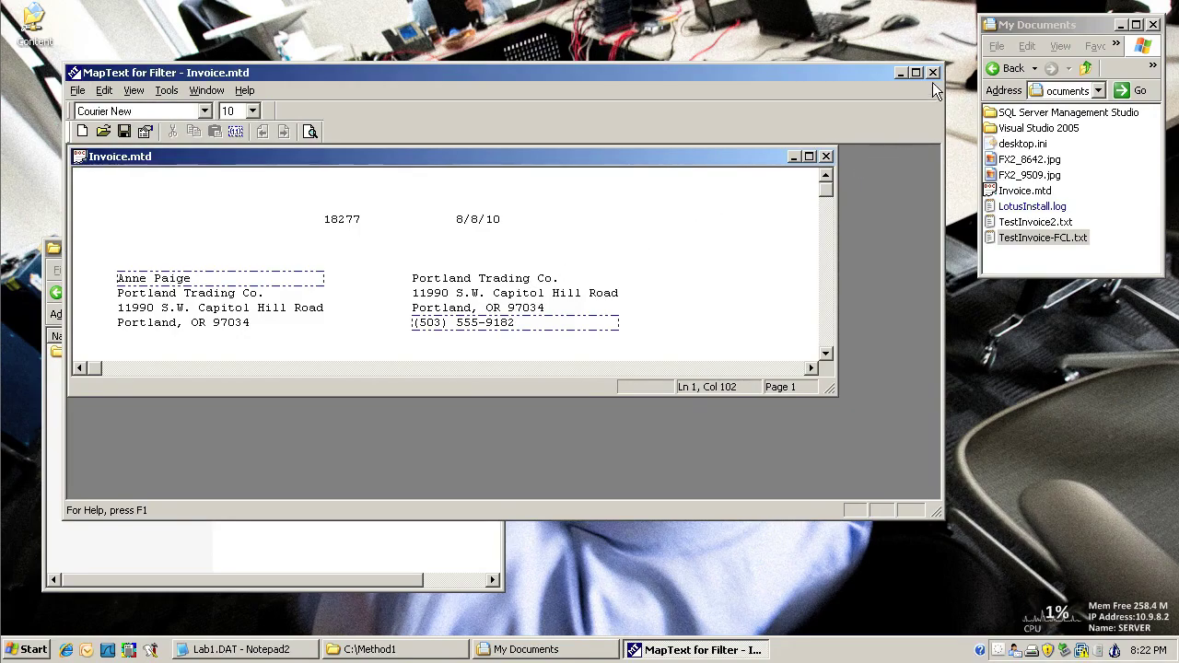
click(933, 74)
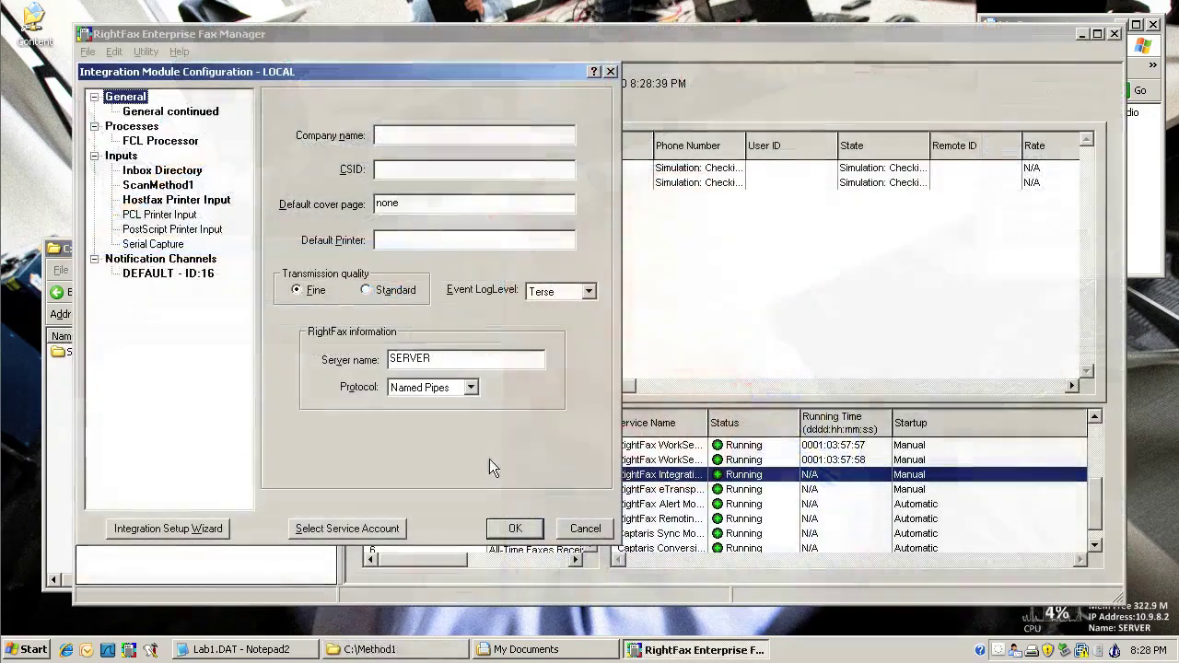
Start the Integration Setup Wizard from the Integration Module configuration and define a host application input named ScanMethod2.
click(190, 528)
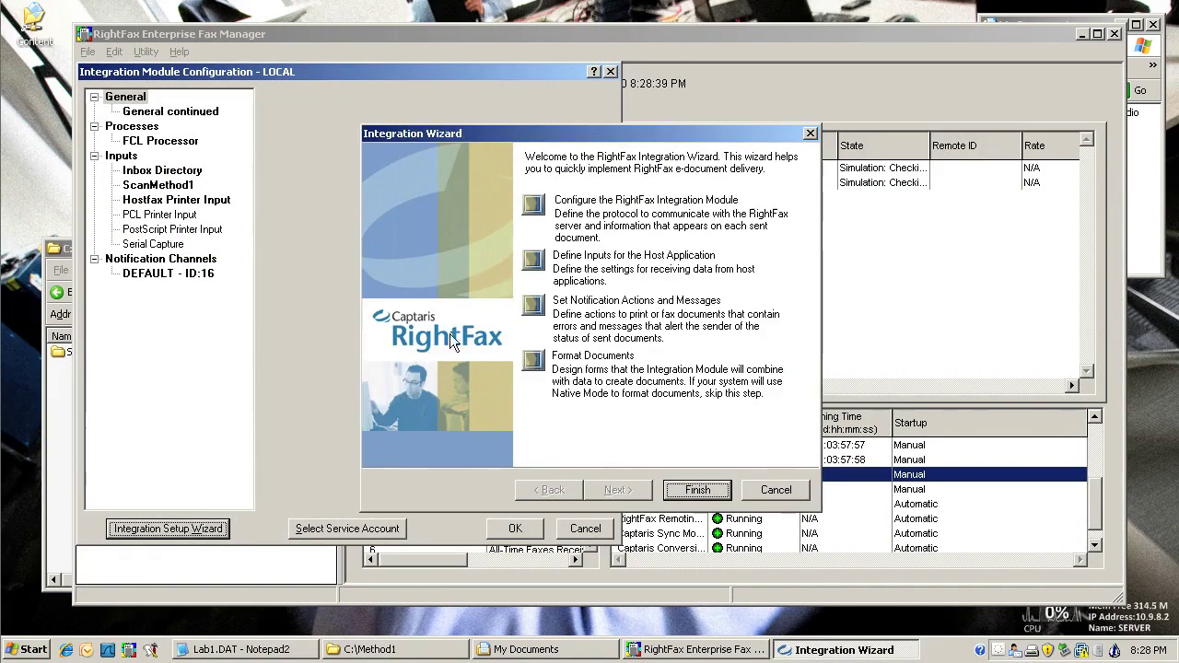
click(539, 261)
key(Return)
text(ScanMethod2)
click(612, 490)
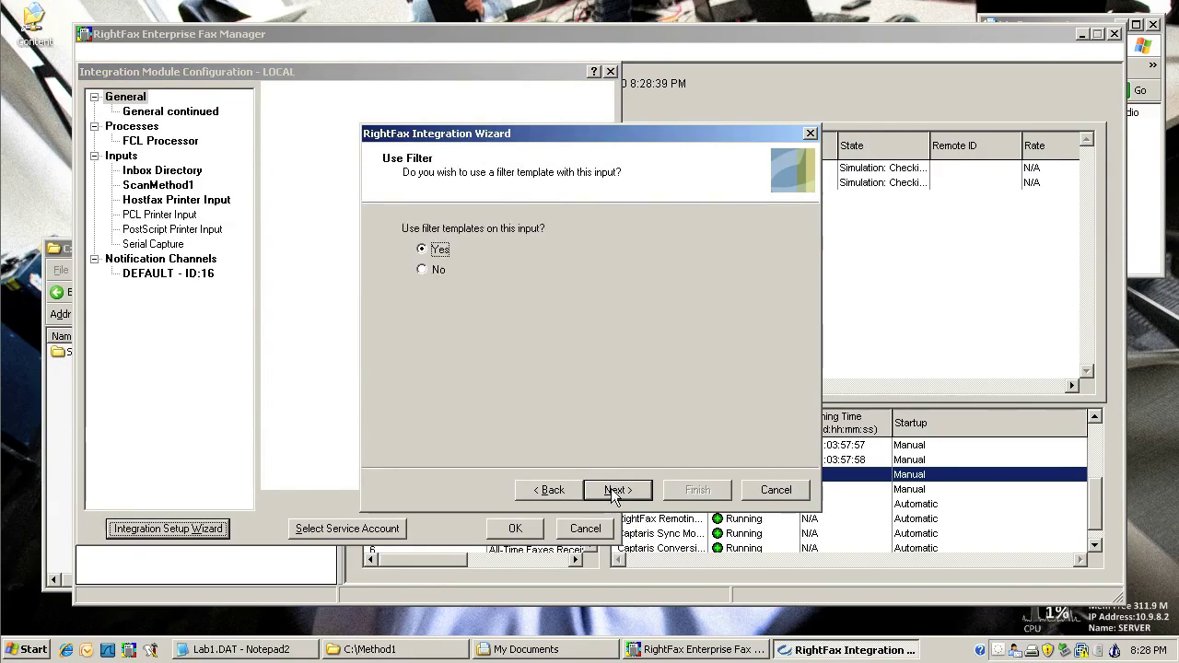
Enable filter templates for the input with Invoice.mtd as the default, and accept Directory as the input method.
click(613, 491)
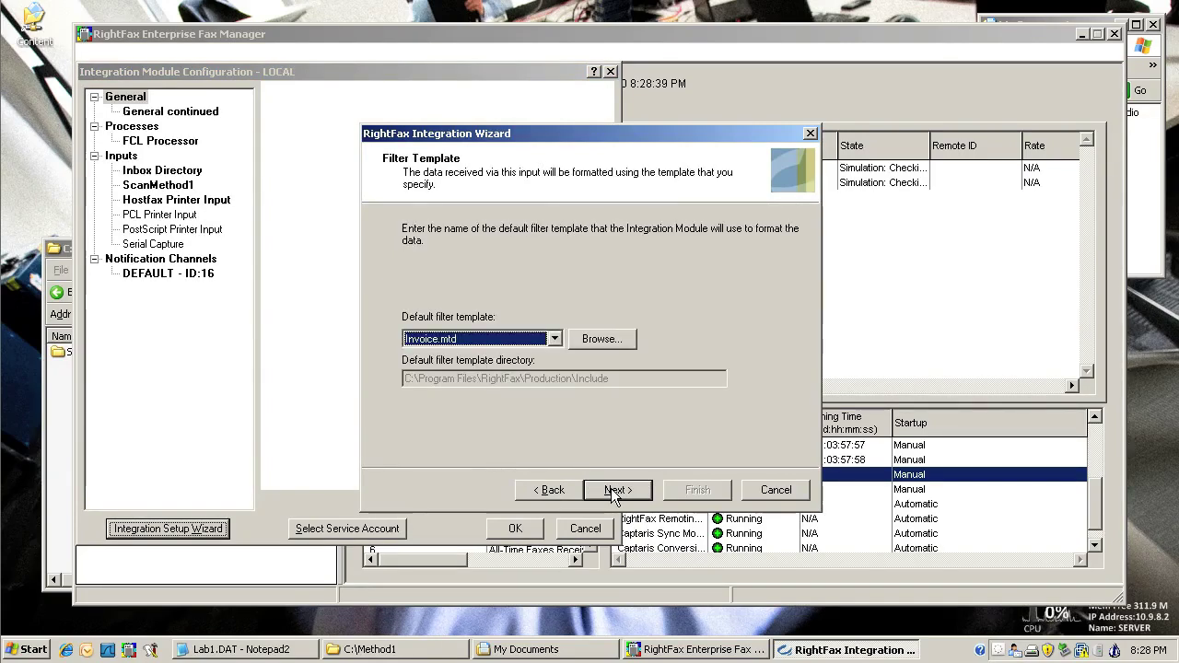
click(613, 491)
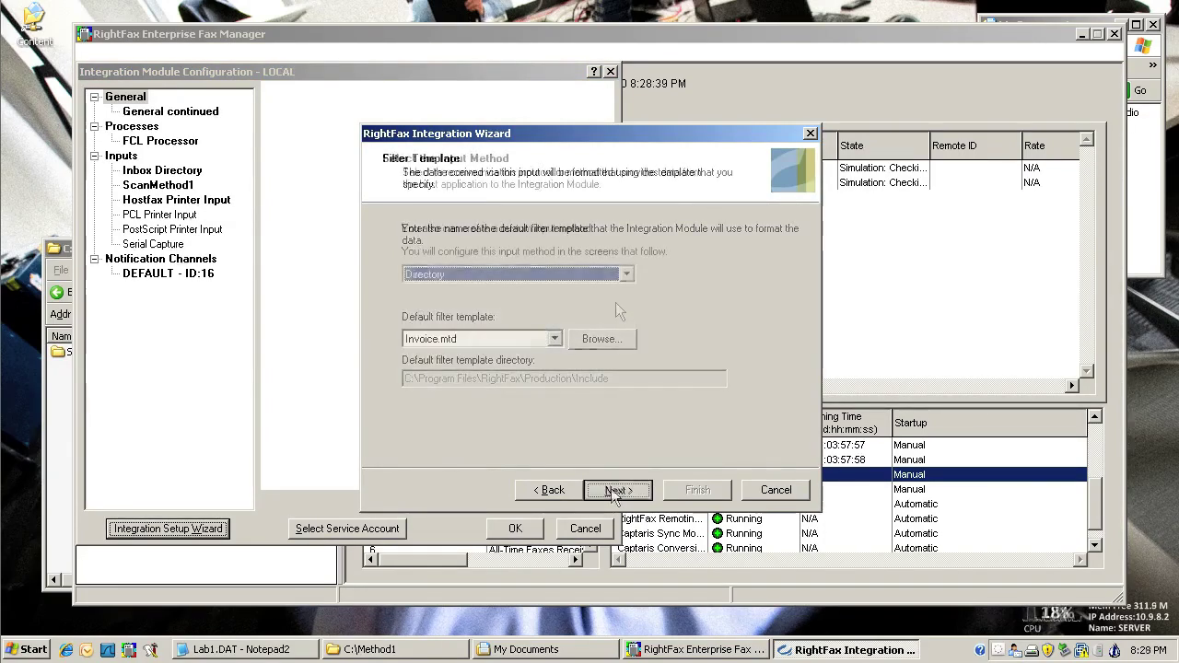
click(613, 489)
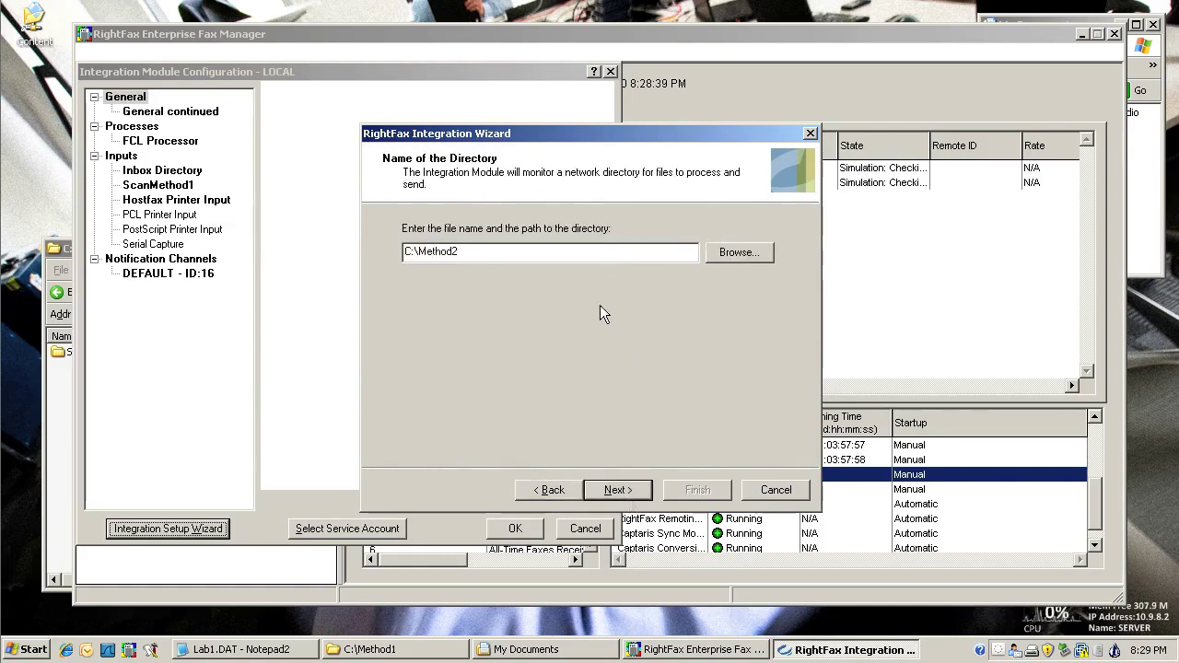
Accept C:\Method2 as the monitored directory, keep the remaining wizard defaults, and finish the input setup.
click(612, 490)
click(613, 490)
click(612, 491)
click(612, 491)
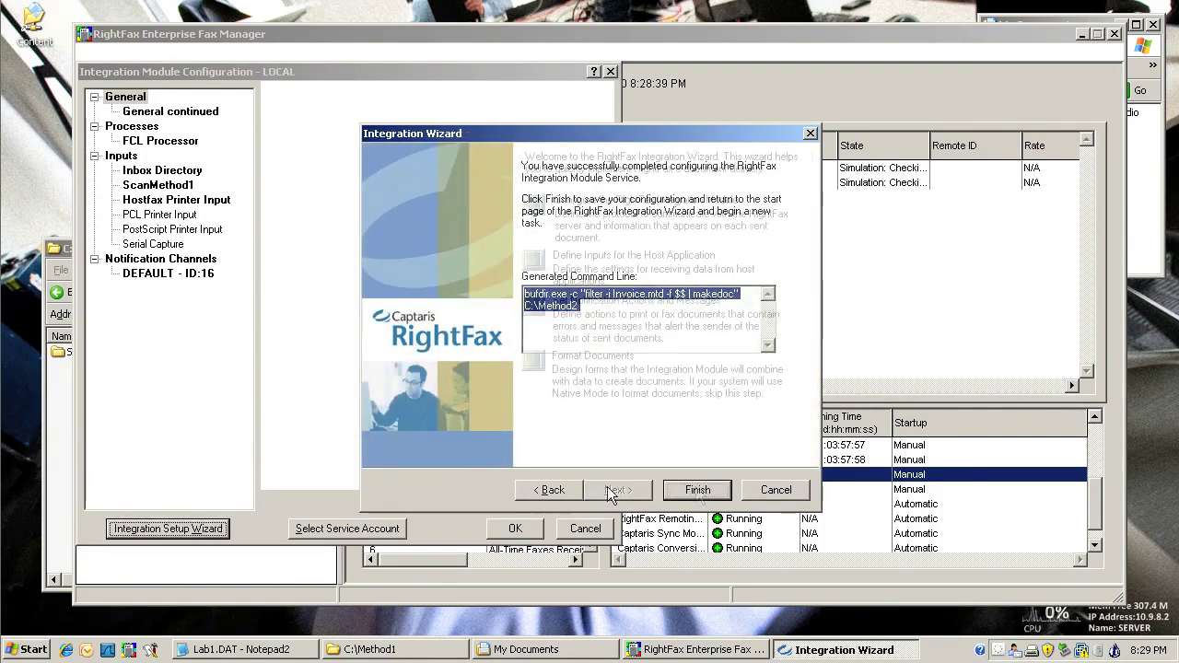
click(697, 491)
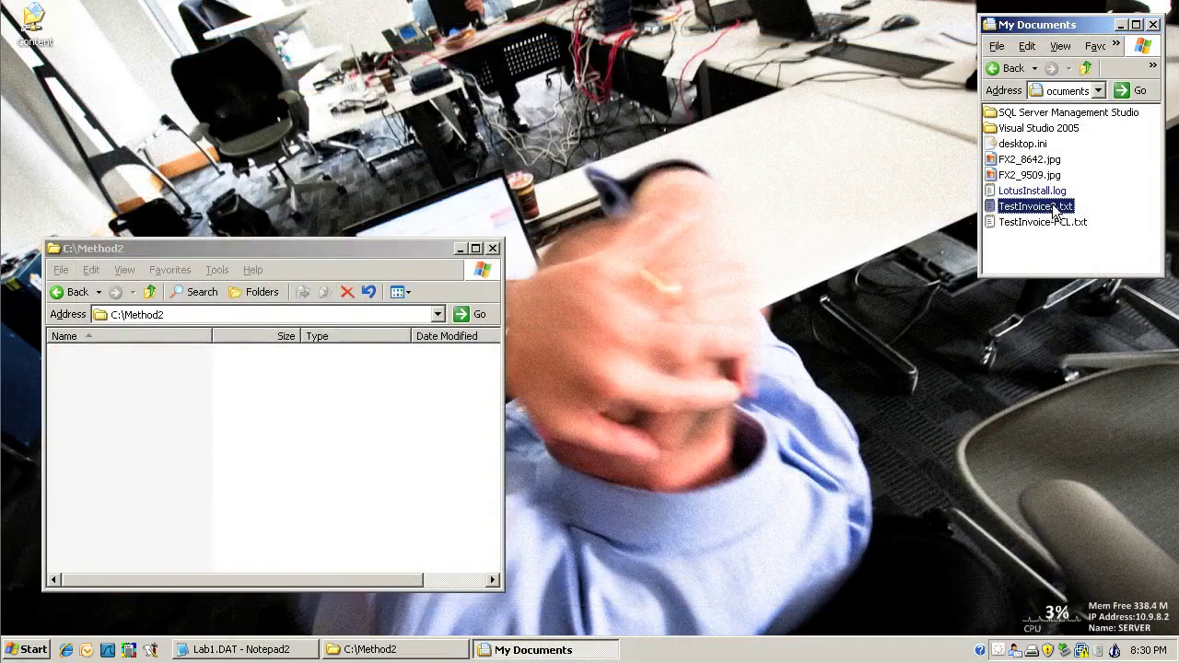
Copy TestInvoice2.txt from My Documents into the C:\Method2 folder.
drag(908, 241, 328, 448)
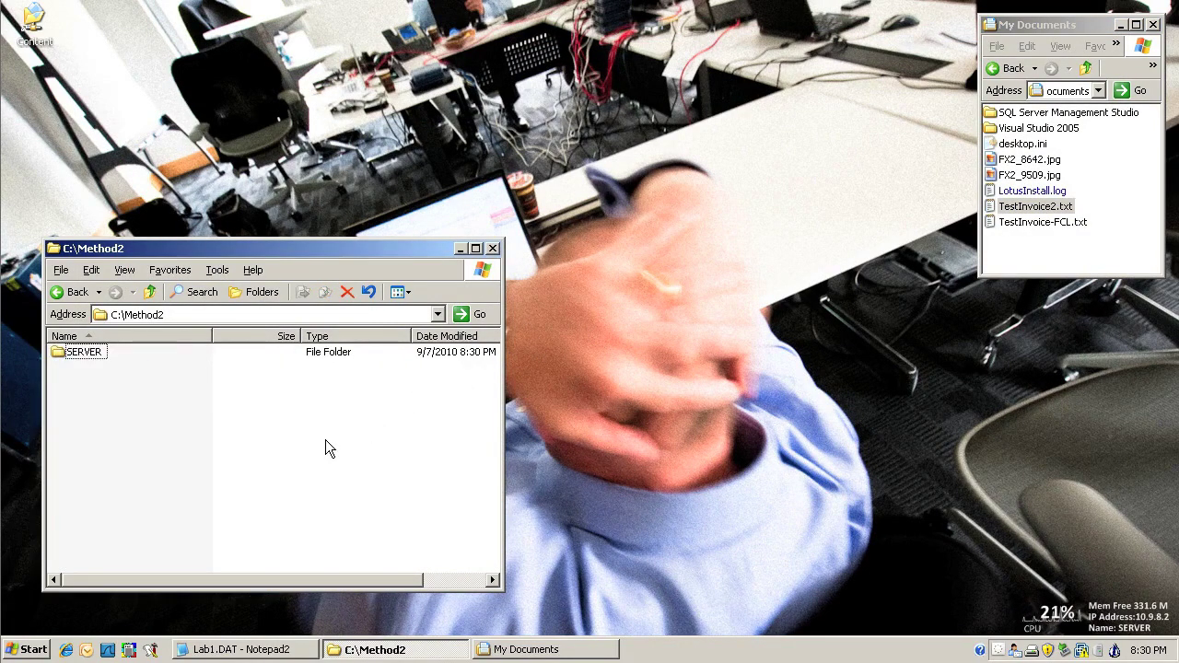
Switch to RightFax FaxUtil, widen the Status column, refresh the PRODUCTION user's faxes, and examine the newest fax in the viewer.
click(151, 650)
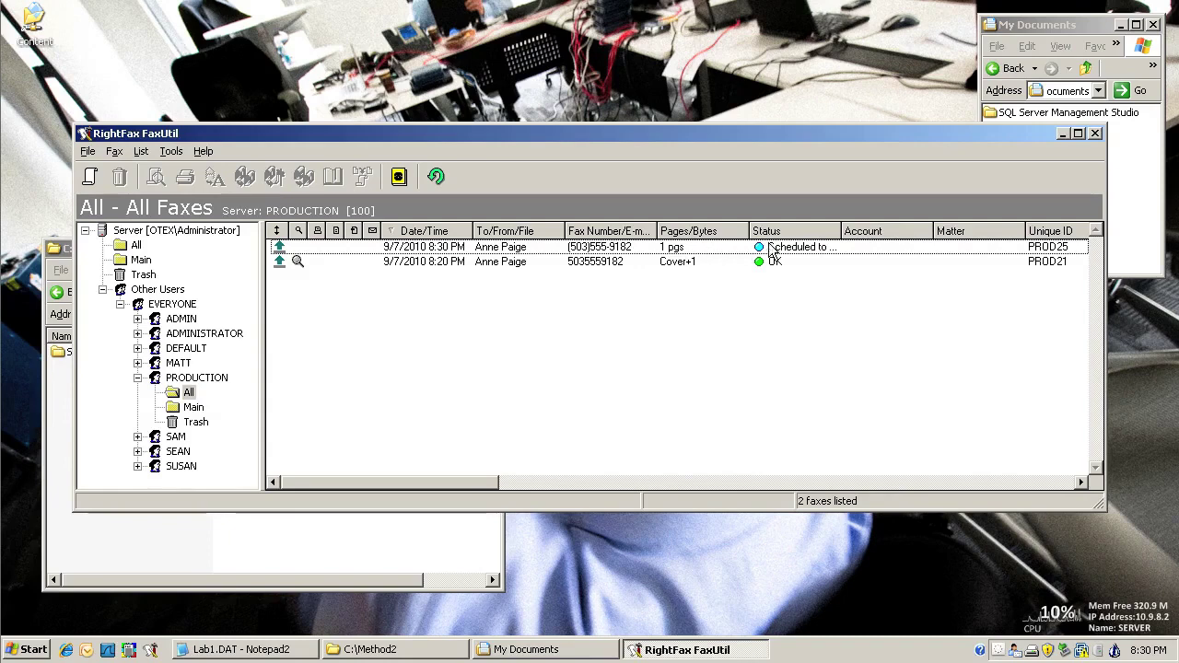
drag(842, 227, 889, 224)
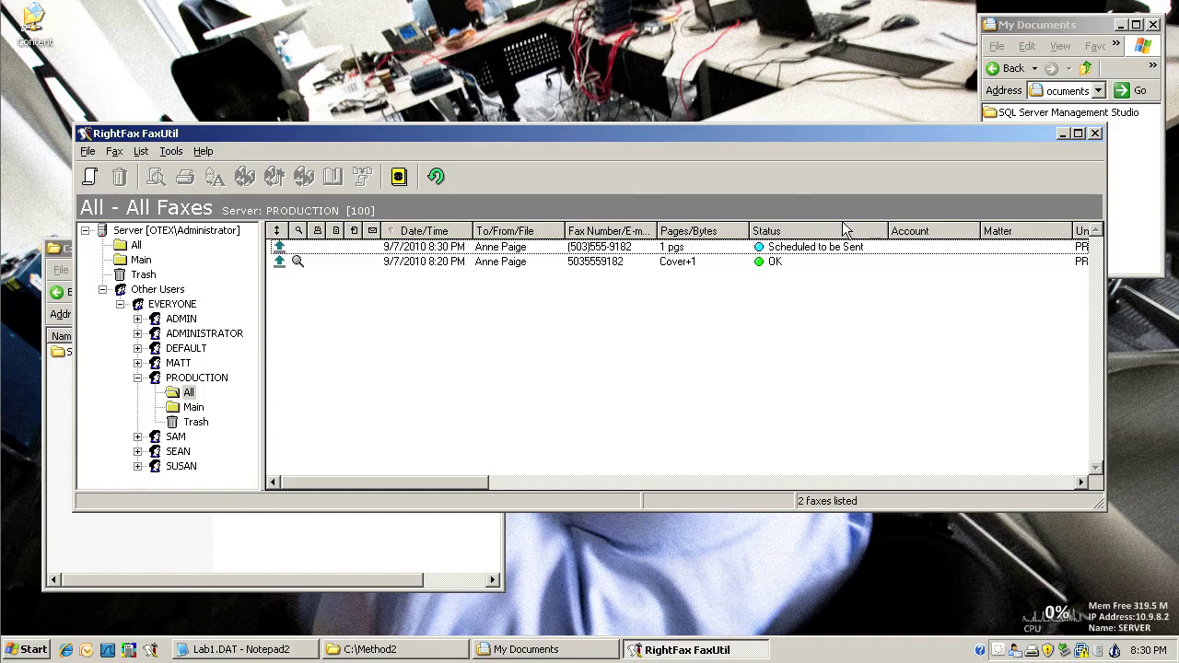
click(438, 180)
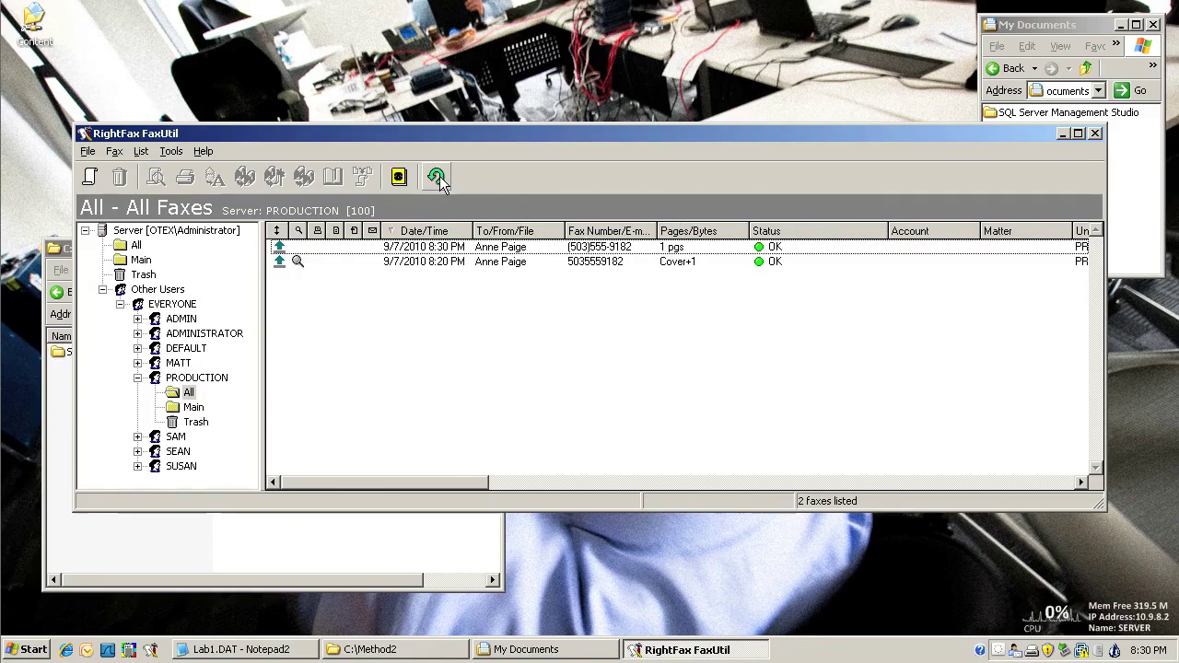
double_click(454, 249)
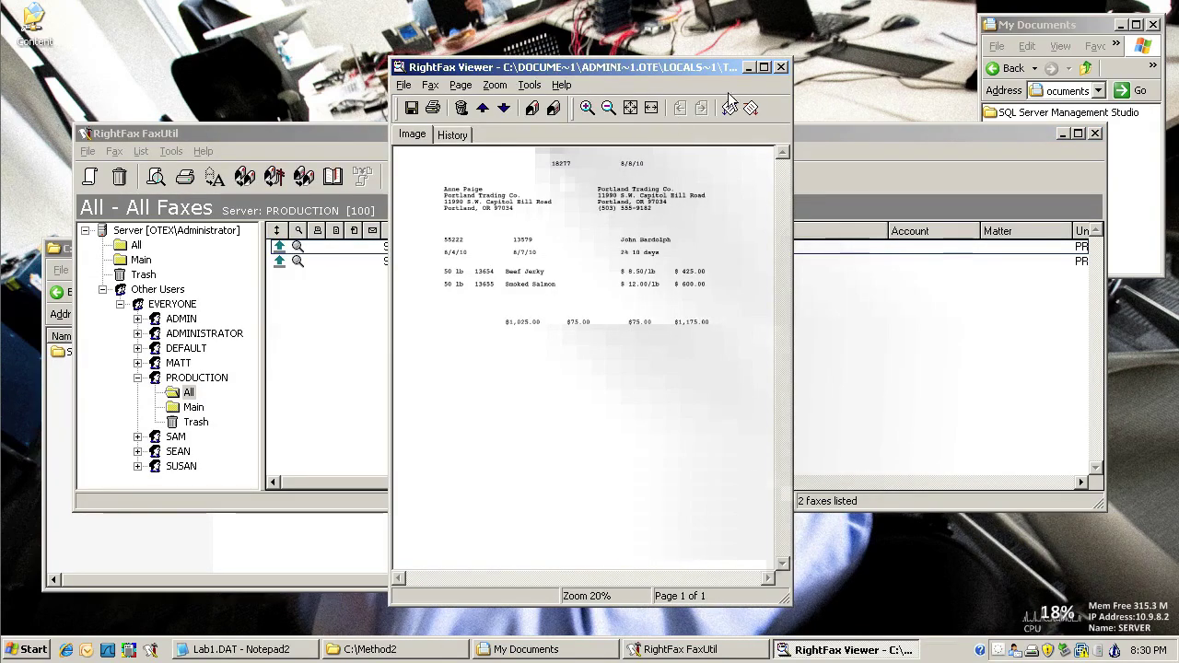
click(782, 67)
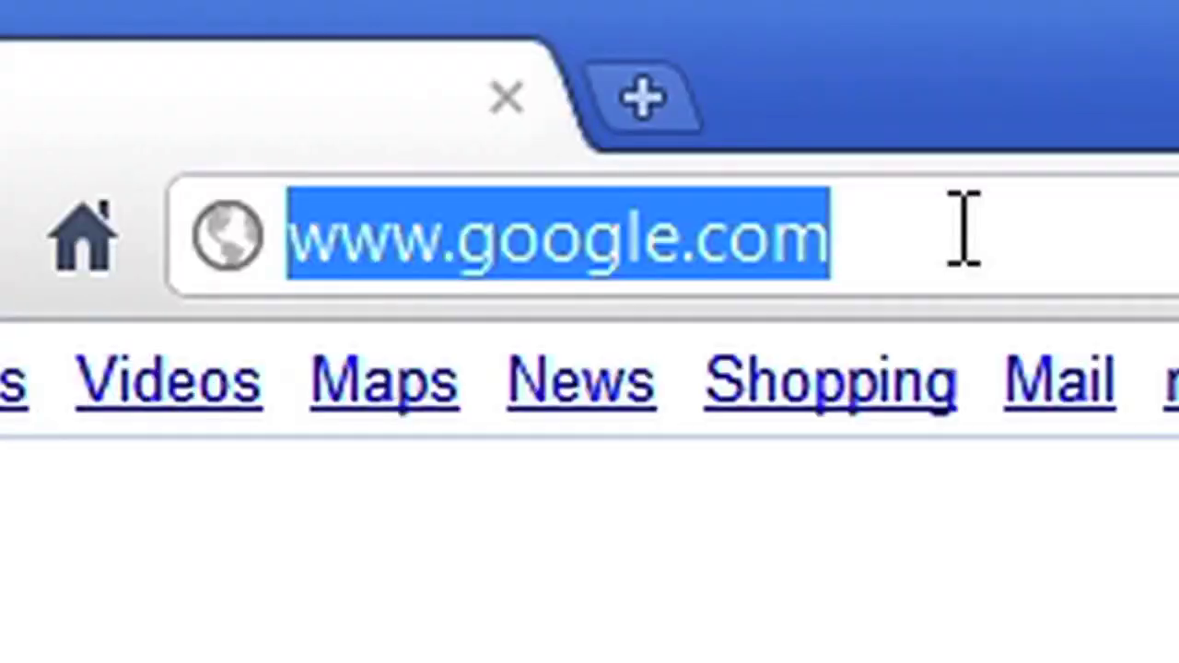
text(yo)
key(Return)
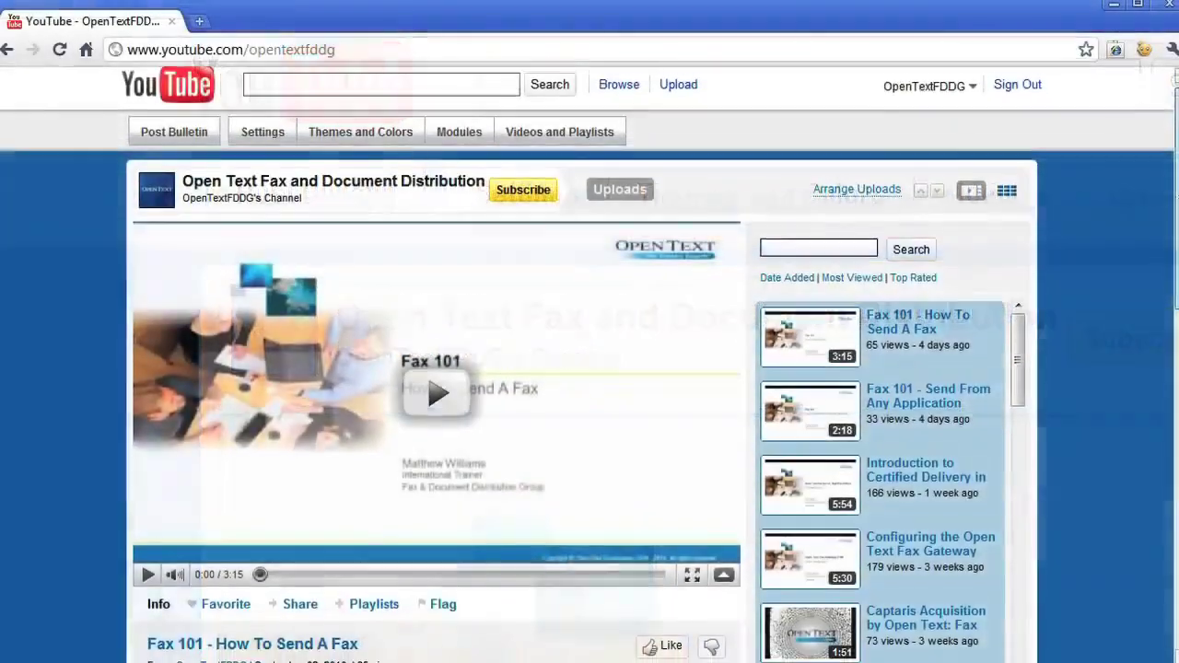
scroll(589, 369, down, 3)
scroll(1156, 273, down, 1)
drag(1018, 209, 1021, 262)
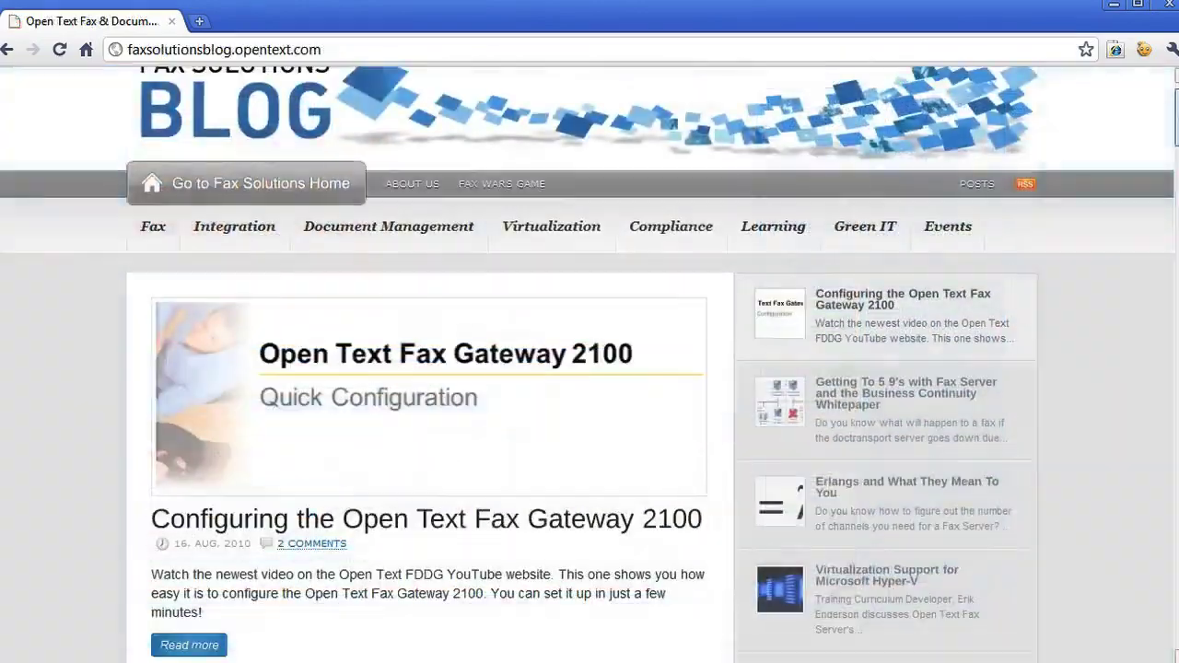
scroll(589, 369, down, 7)
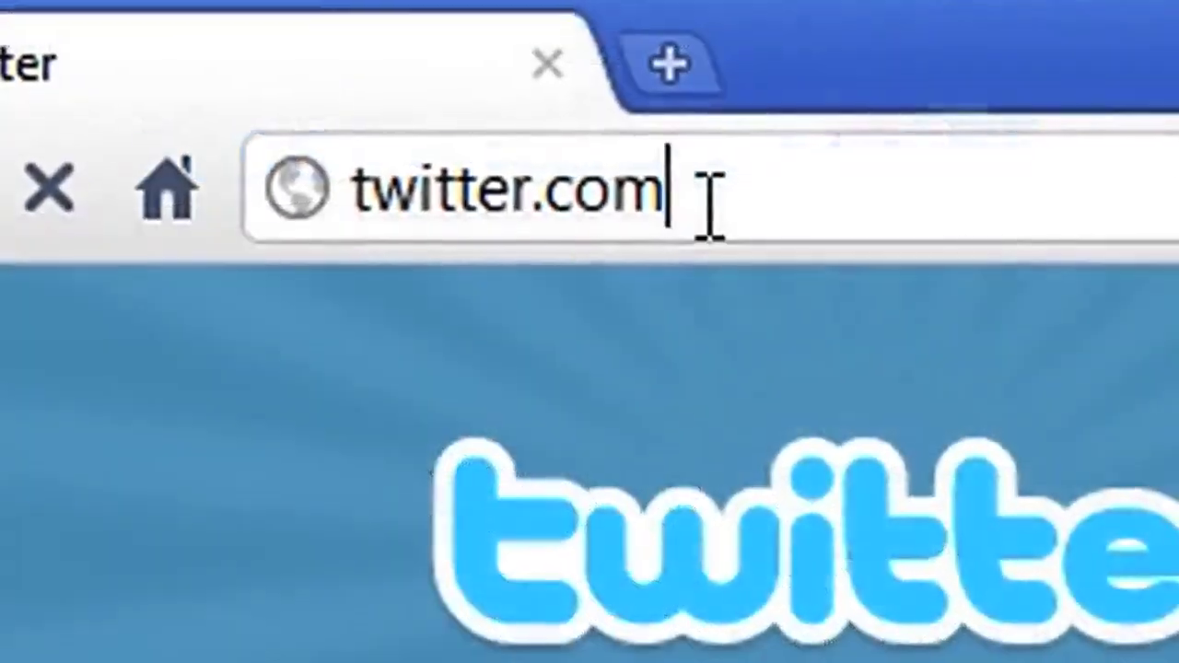
Open the twitter.com/technovangelist profile page.
click(207, 53)
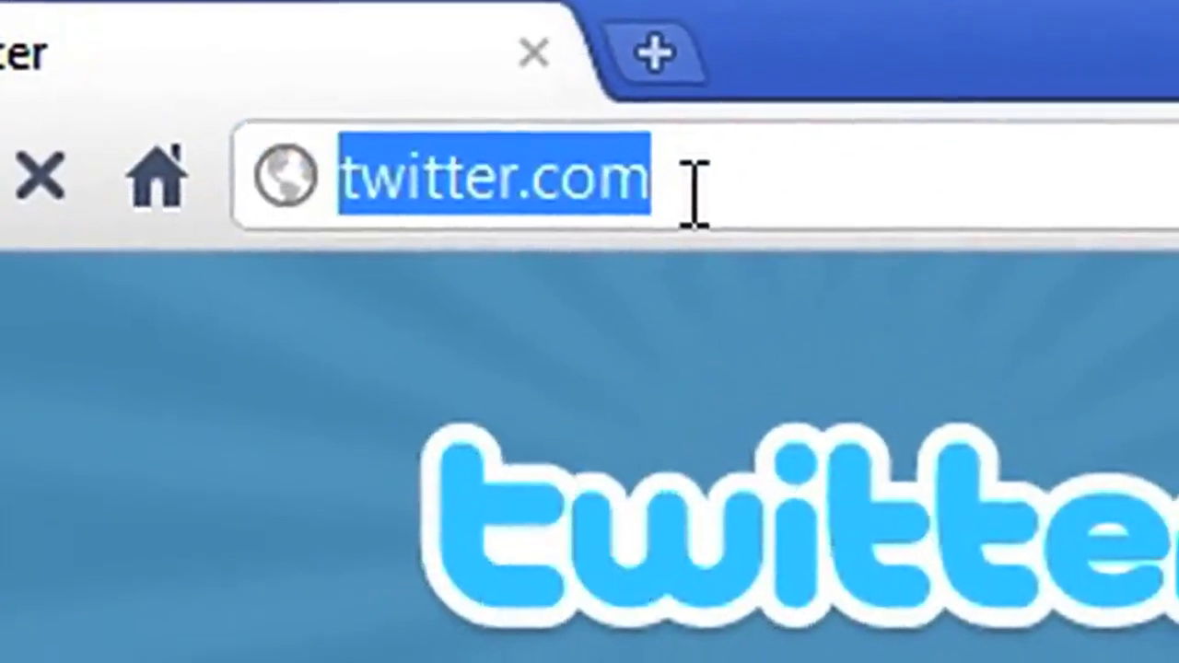
click(207, 51)
text(/technovangelist)
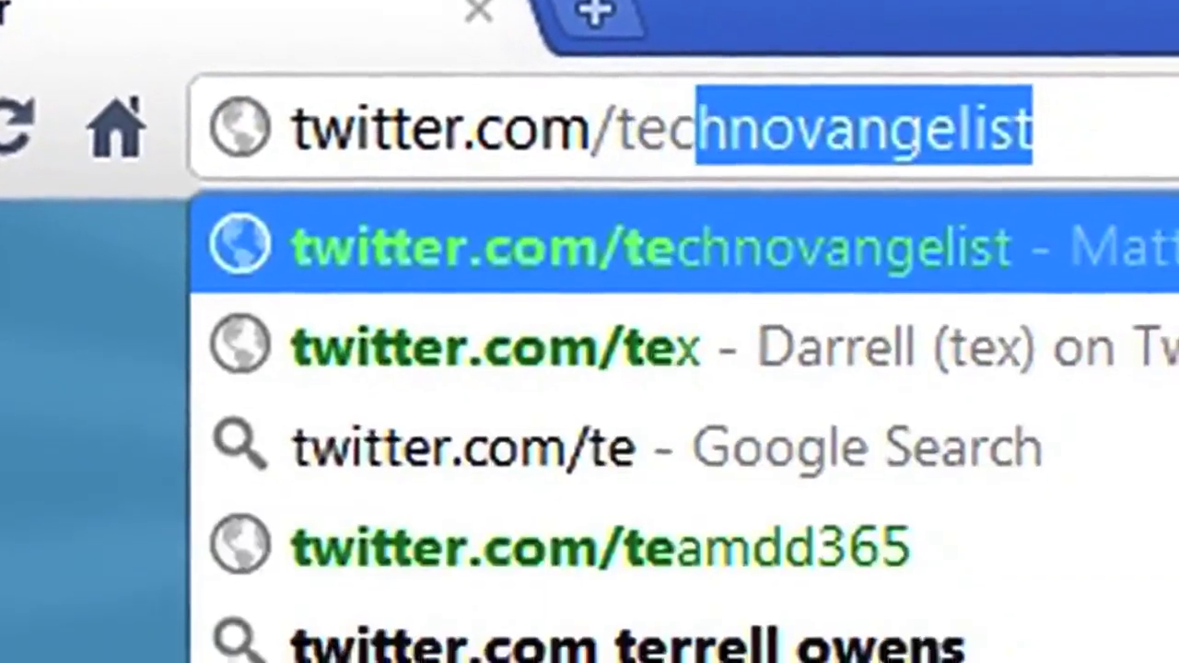
key(Return)
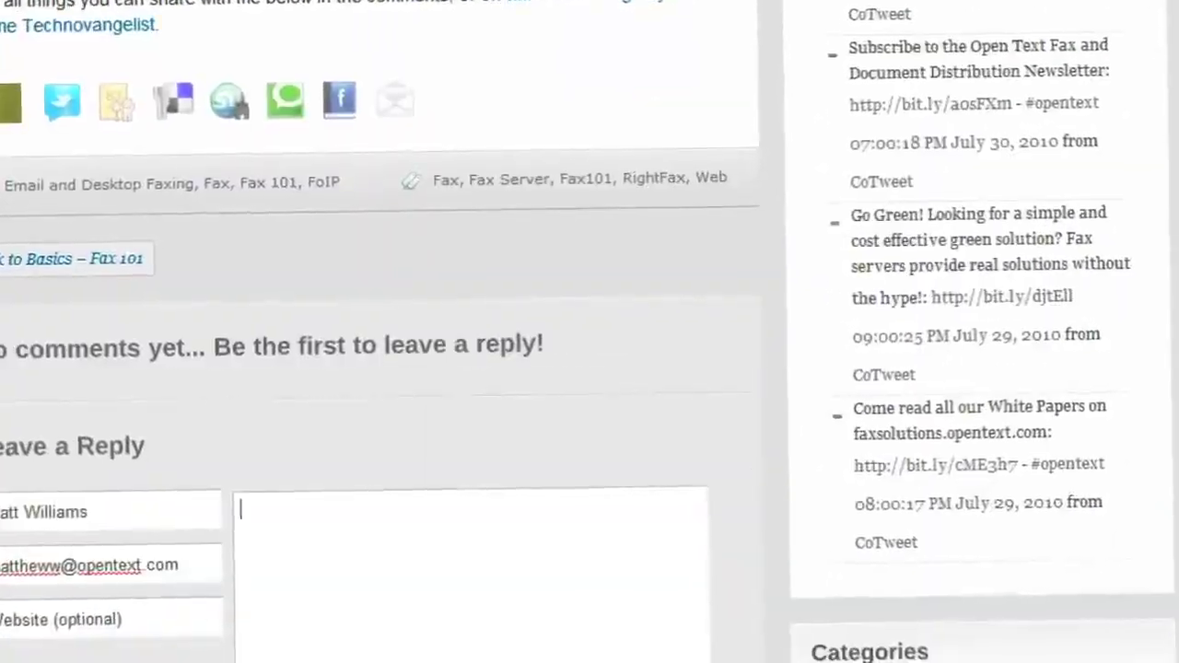
Write the blog reply text "Great video!!! Could you cover mo" in the comment box.
text(Great )
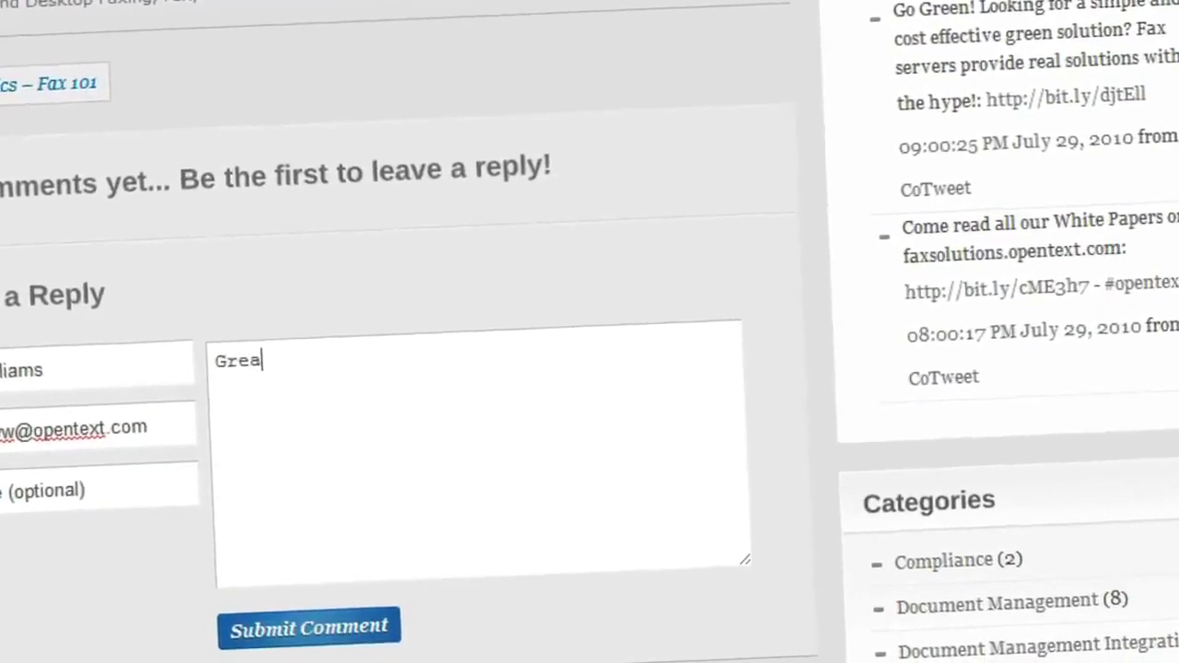
text(video)
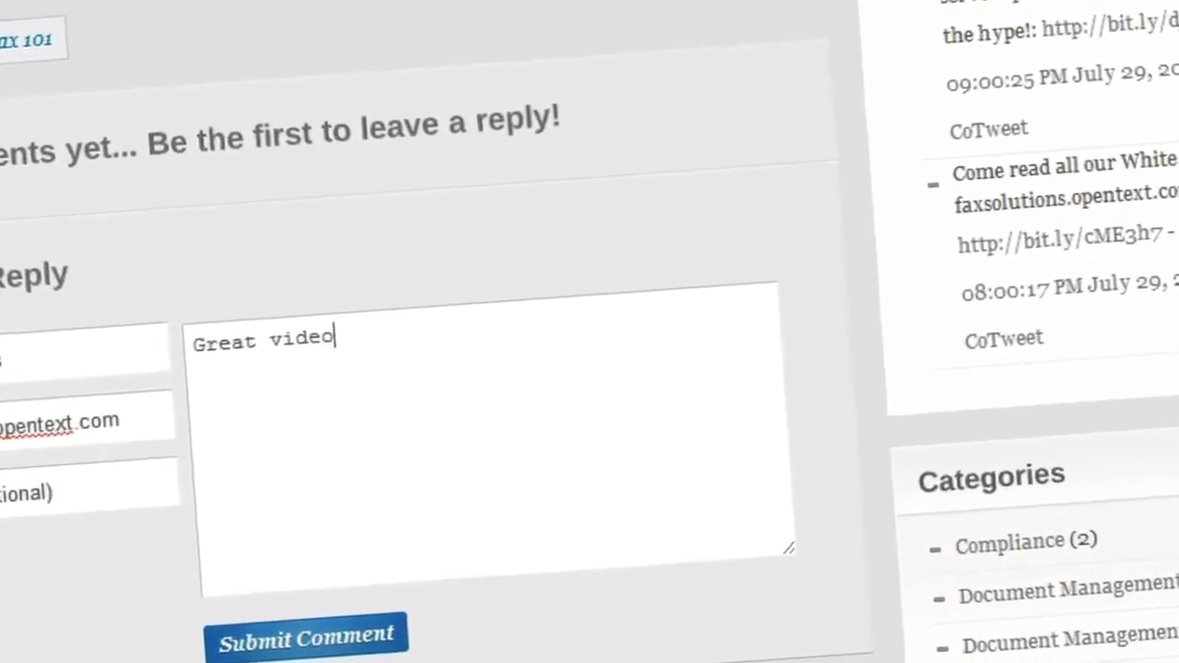
text(!!! Co)
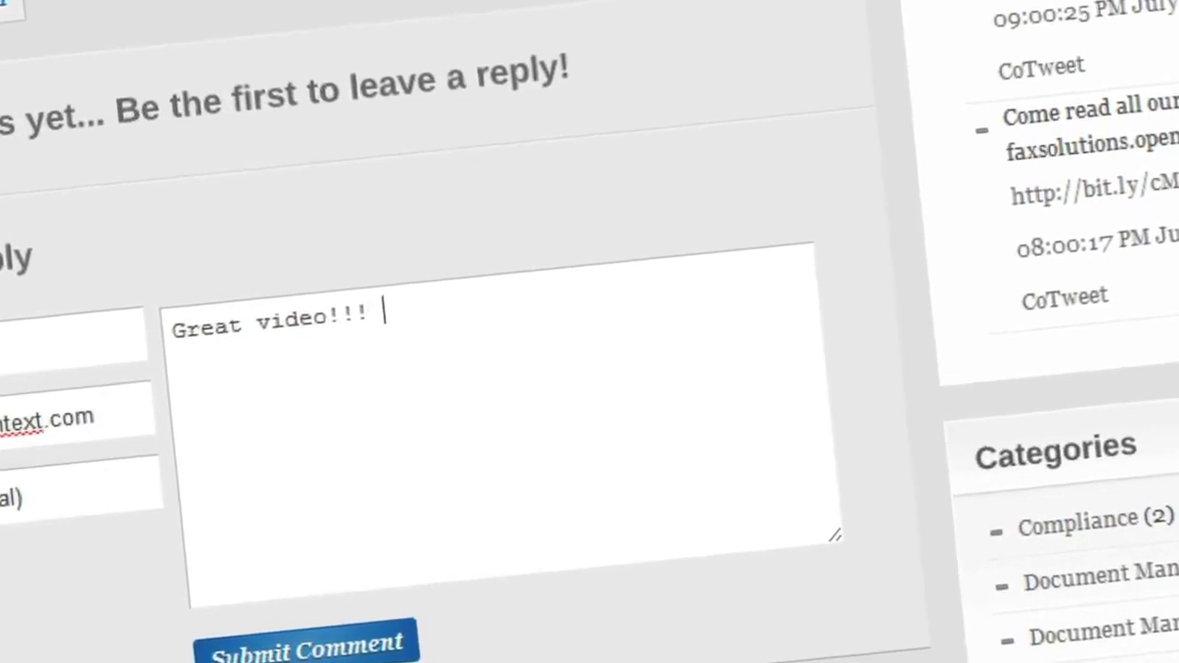
text(uld y)
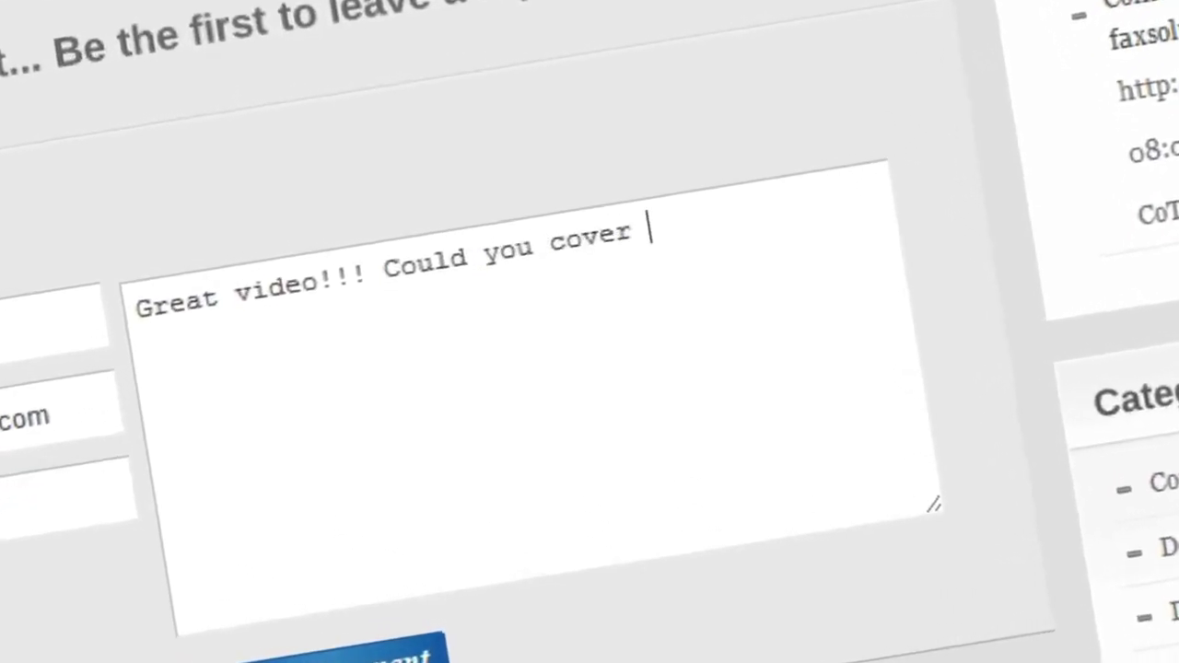
text(ou cover mo)
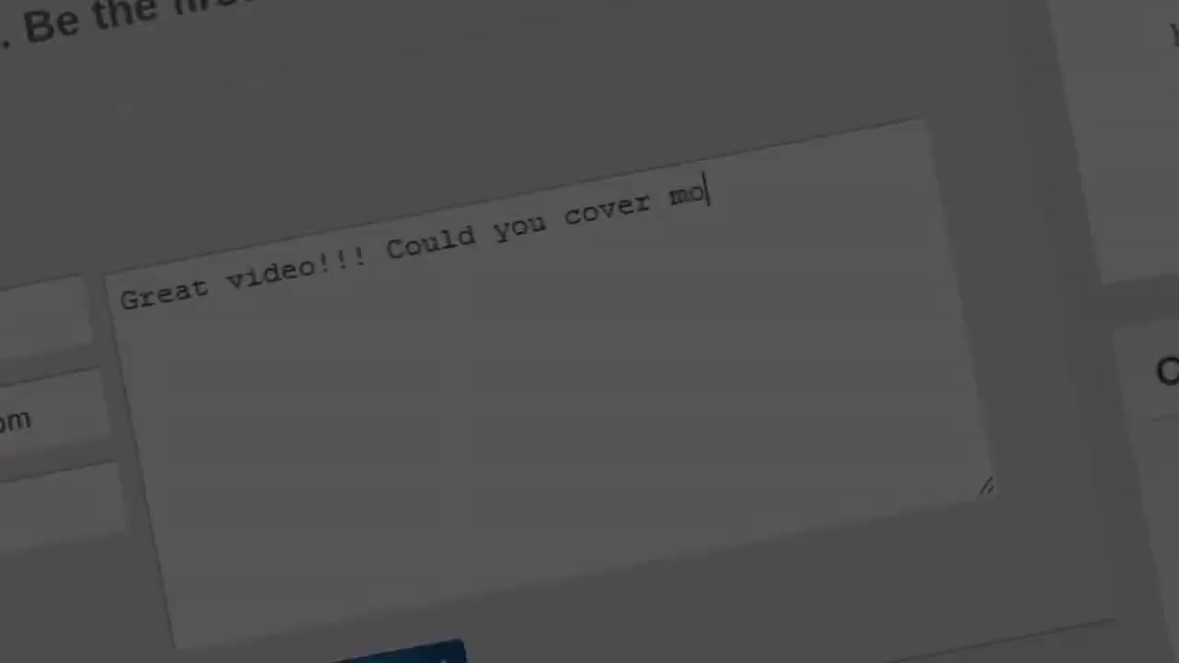